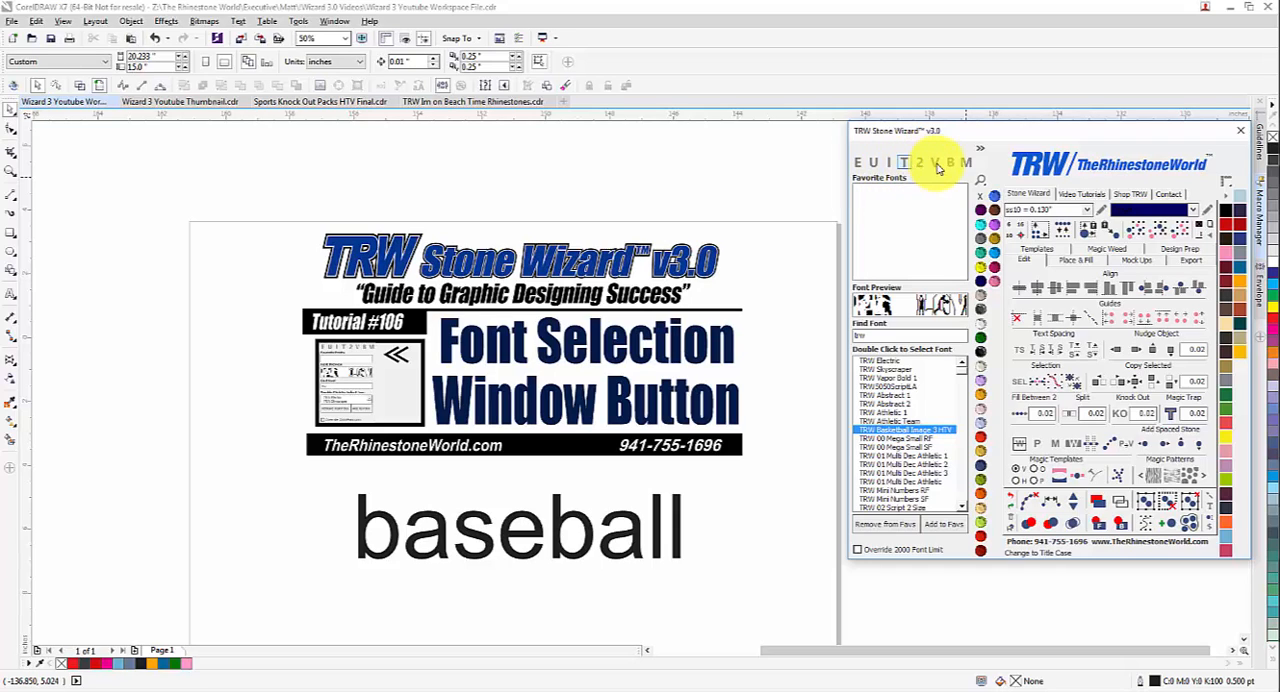
Set the font of the "baseball" text below the banner to Impact, using the font search.
click(966, 163)
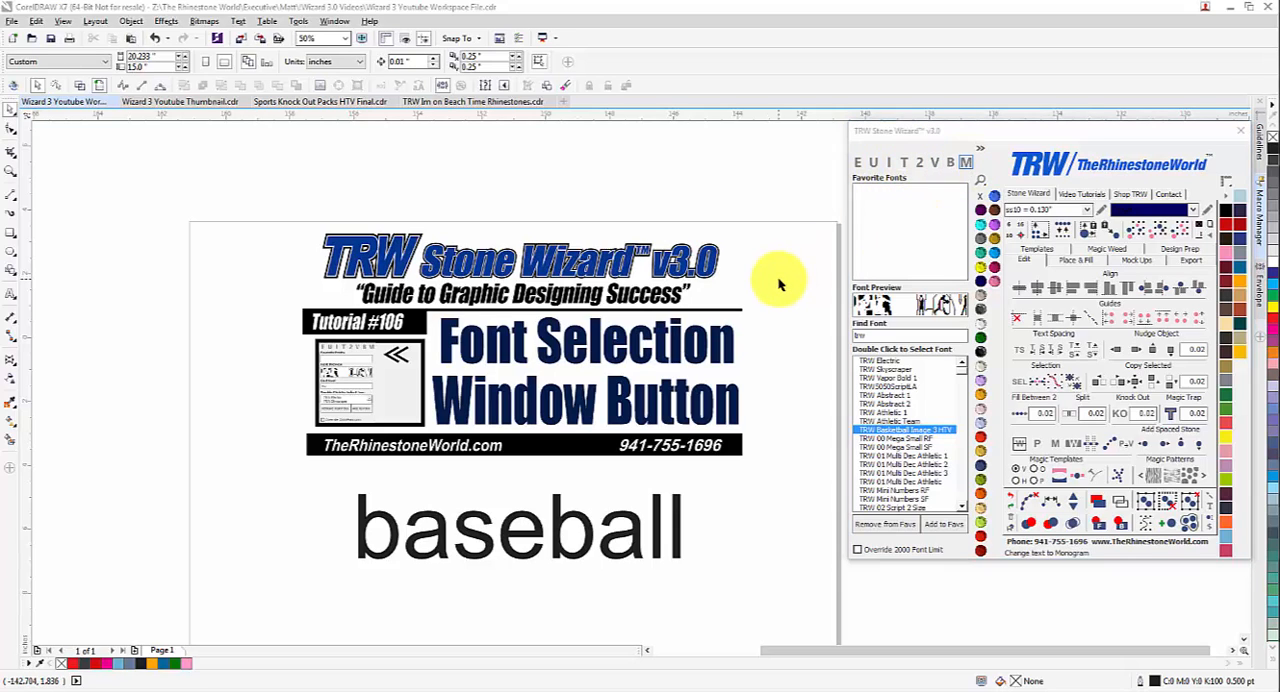
click(666, 536)
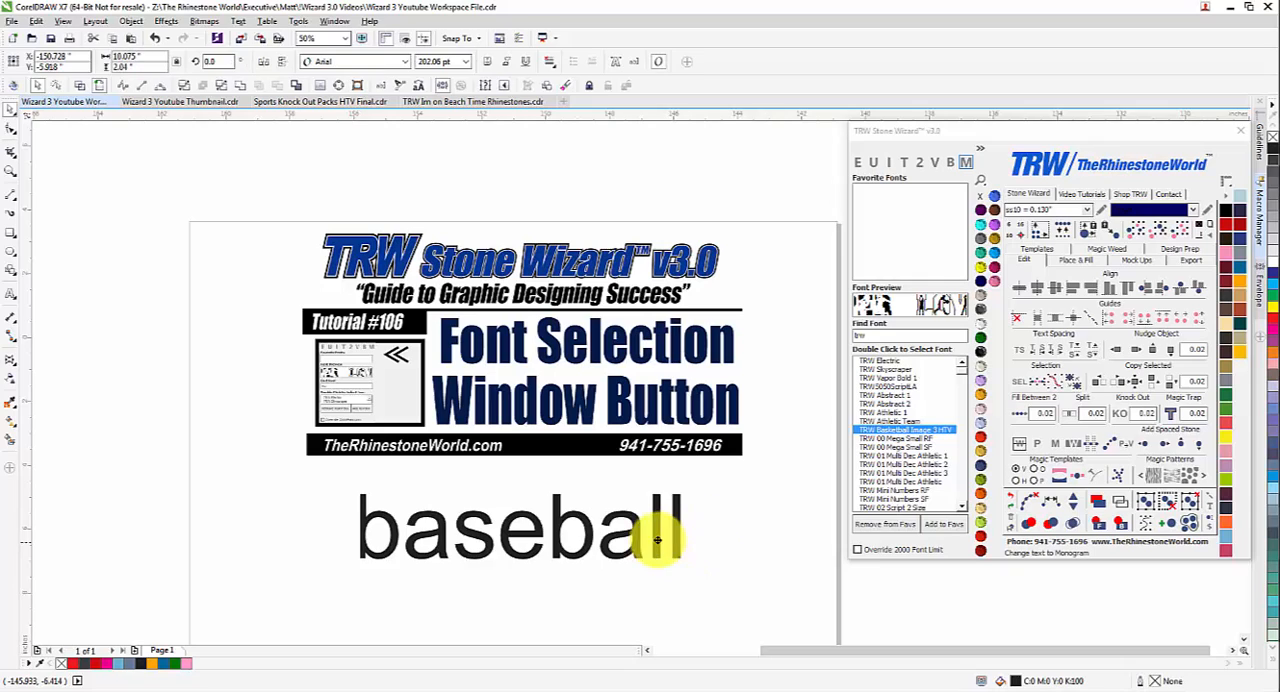
click(876, 336)
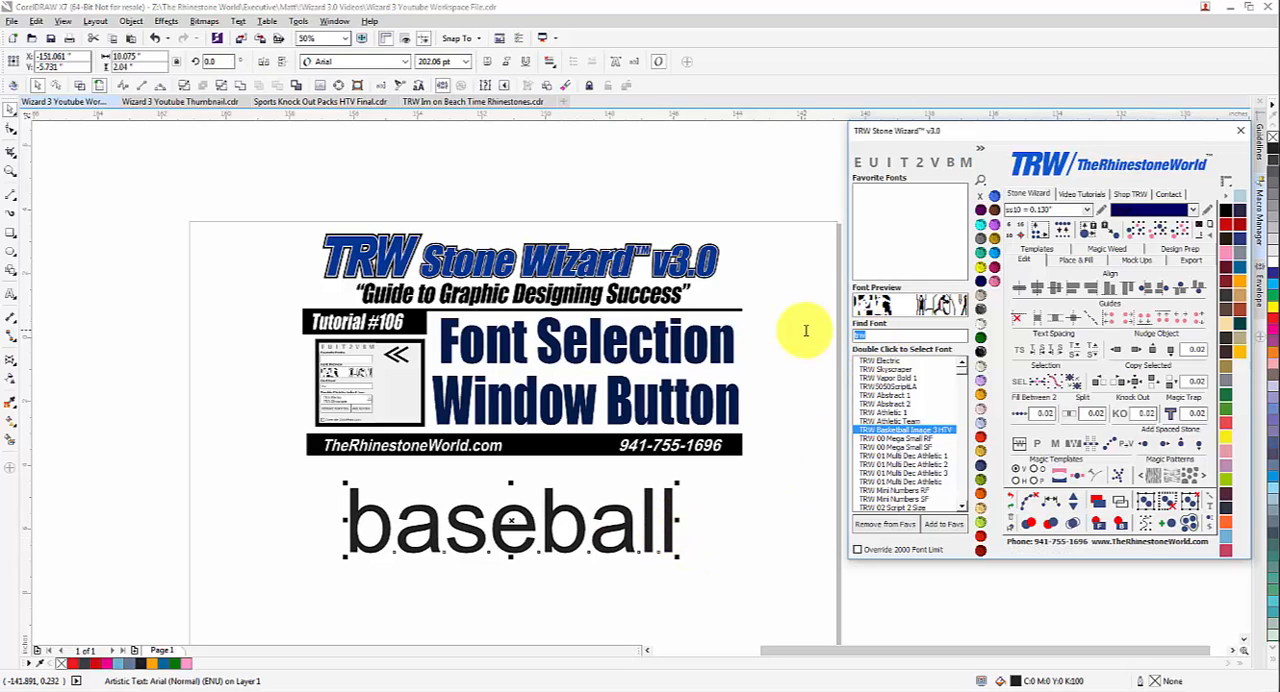
text(mp)
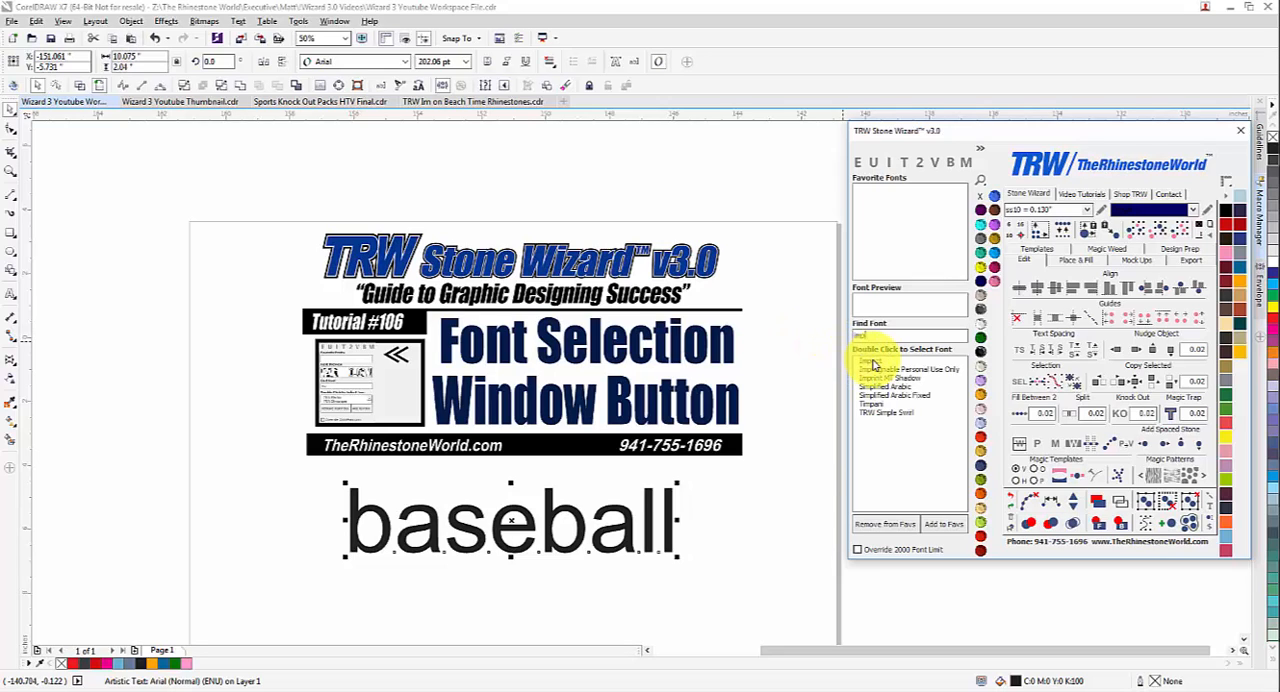
double_click(873, 362)
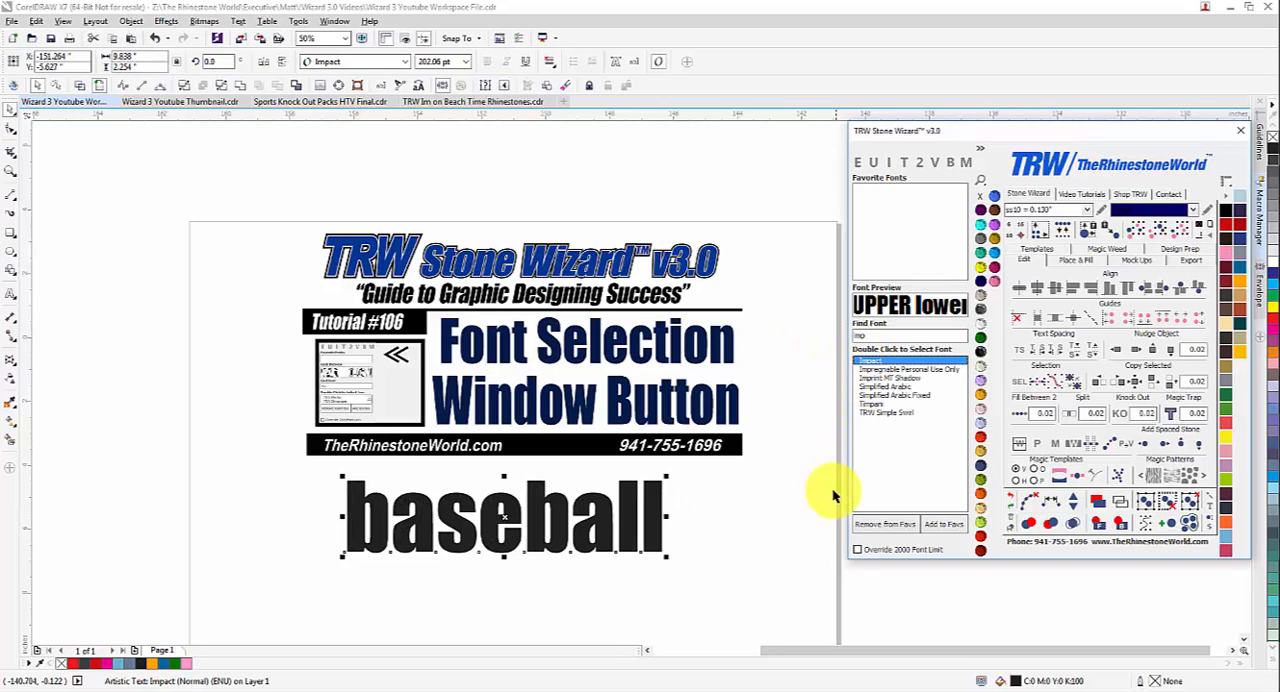
Decrease and increase the character spacing of the "baseball" text in small increments.
click(1040, 352)
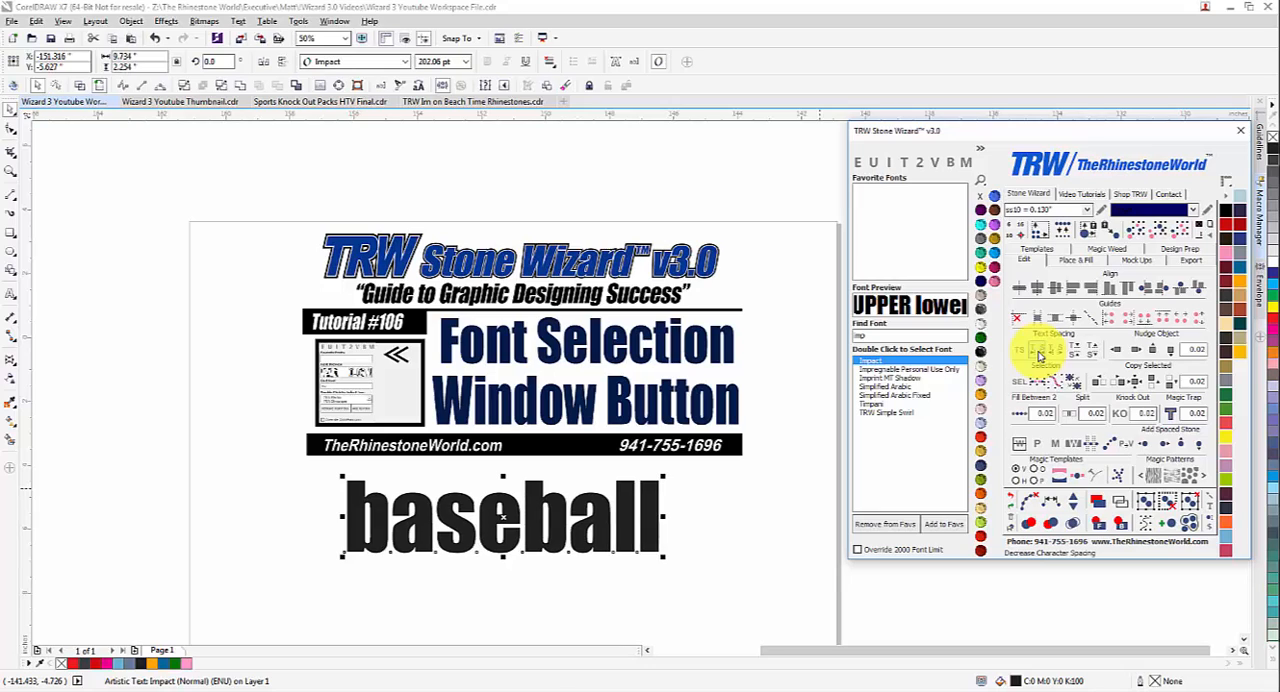
click(1036, 348)
click(1055, 355)
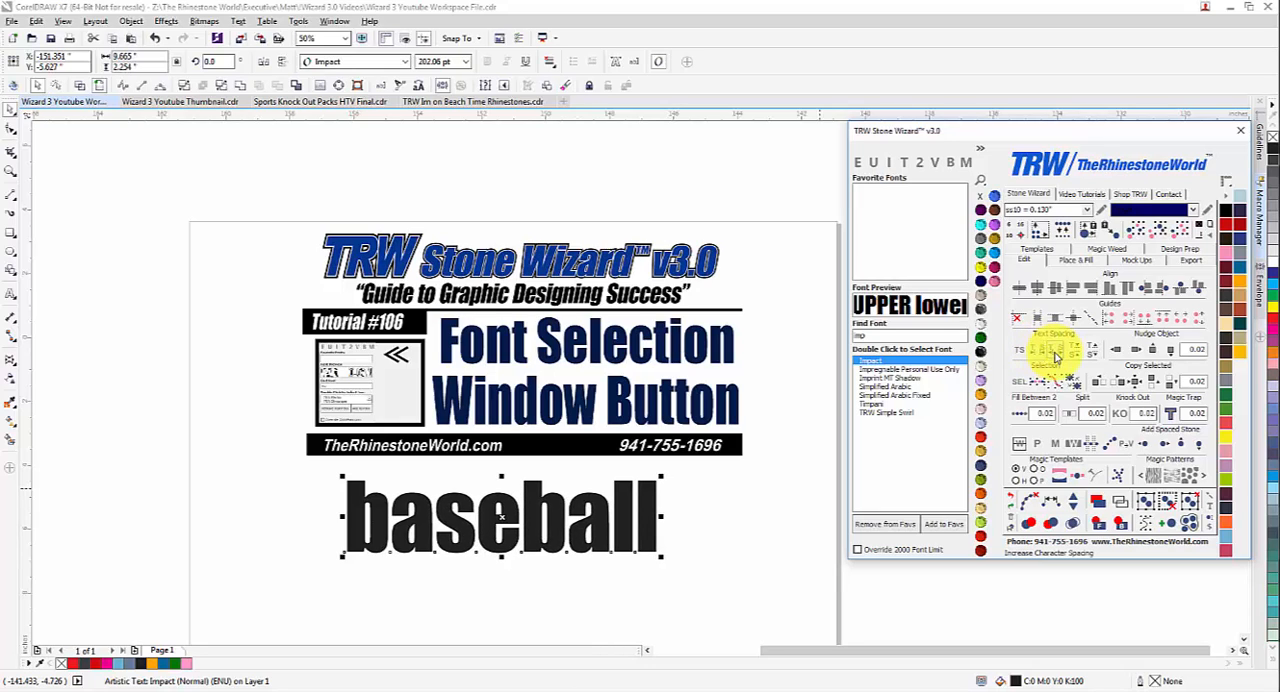
click(1055, 355)
click(1055, 355)
click(1056, 352)
click(1056, 352)
click(1040, 352)
click(1040, 352)
click(1040, 352)
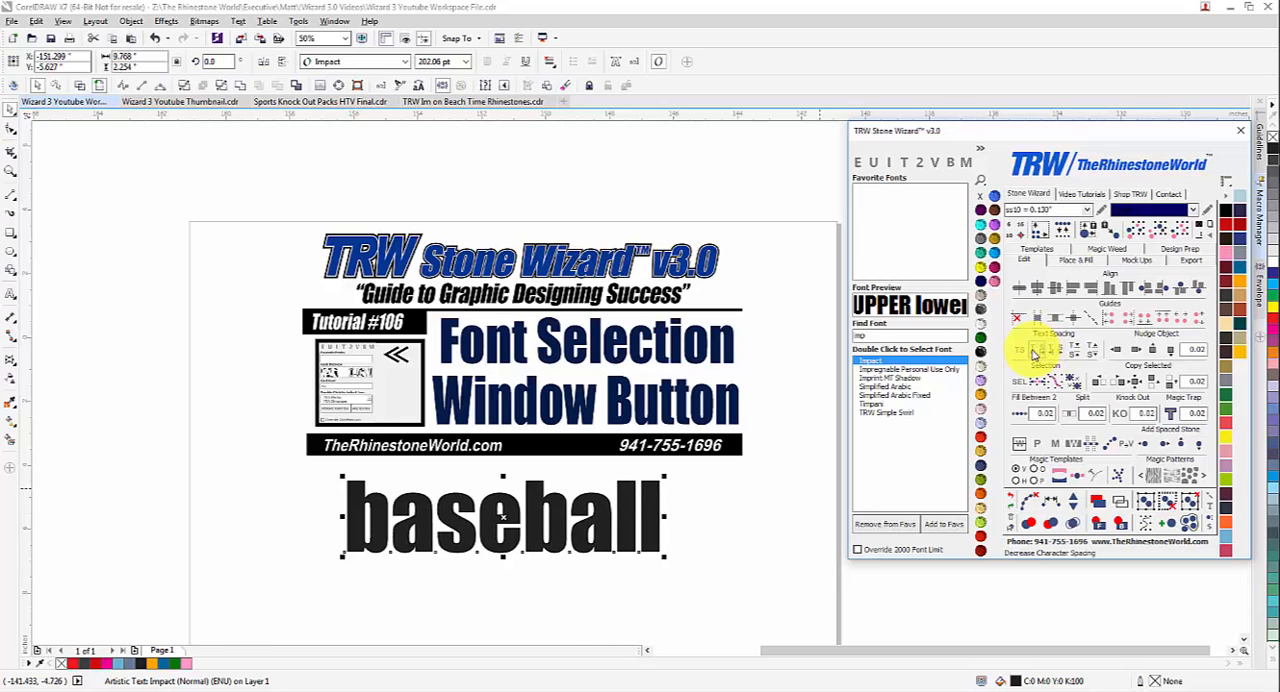
click(1040, 352)
Widen the "baseball" letter spacing with the Shape tool to about 10.24 in overall, and move the word slightly down and right.
key(F10)
mouse_move(664, 557)
mouse_down()
mouse_move(786, 558)
mouse_move(674, 563)
mouse_up()
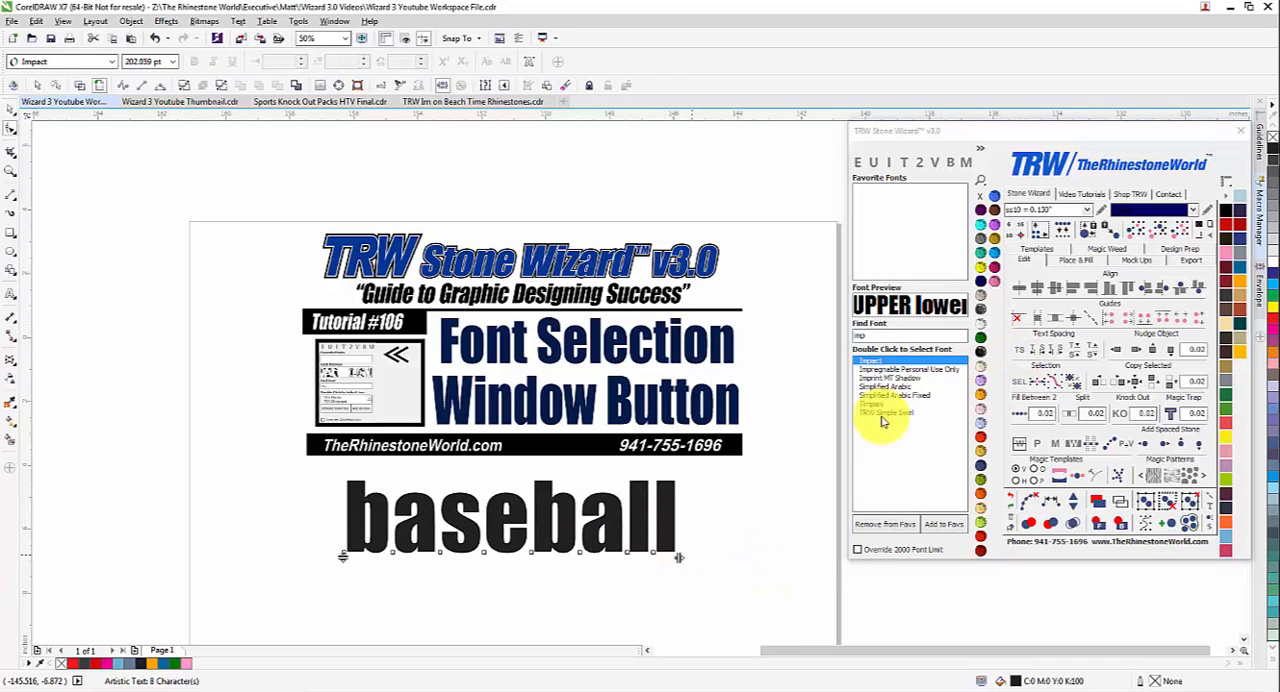
click(11, 107)
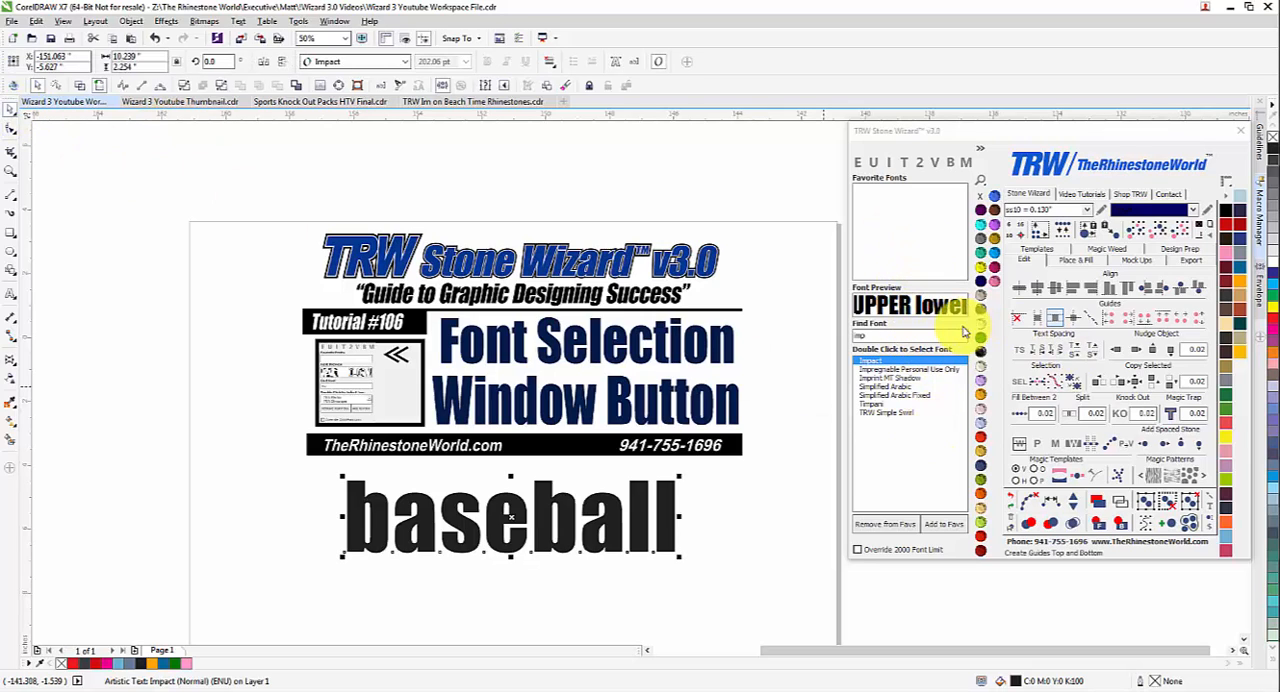
drag(667, 517, 676, 532)
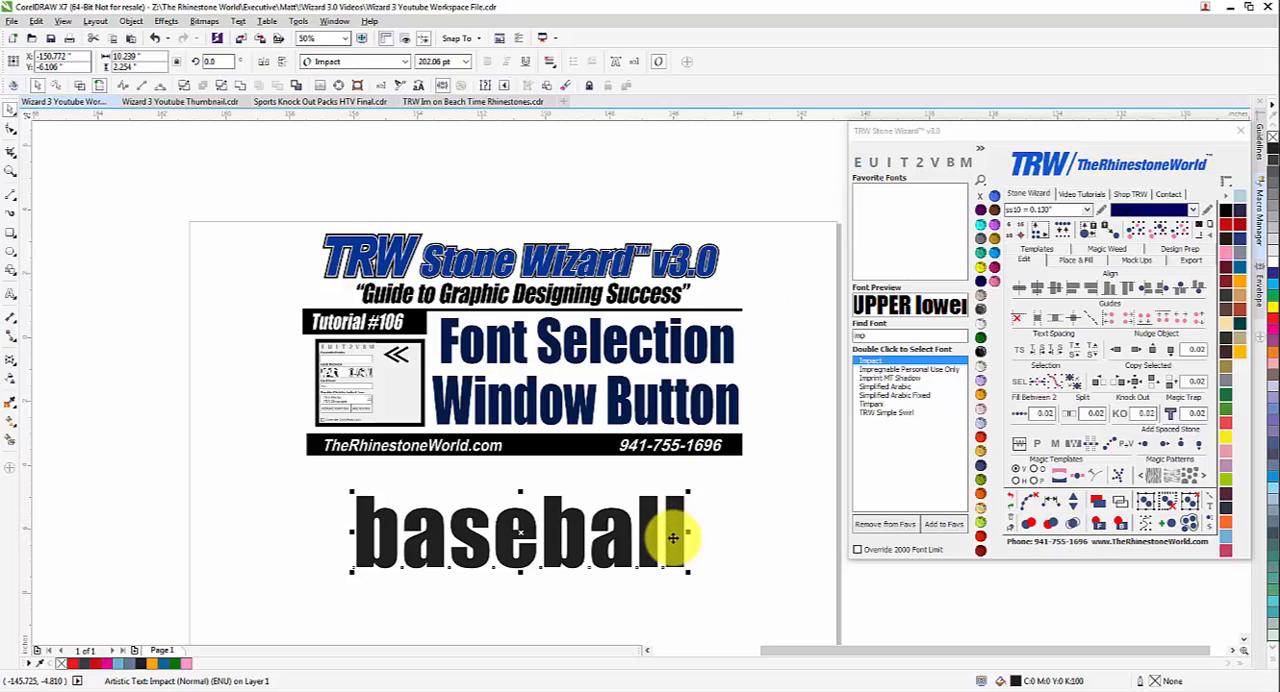
drag(675, 540, 680, 543)
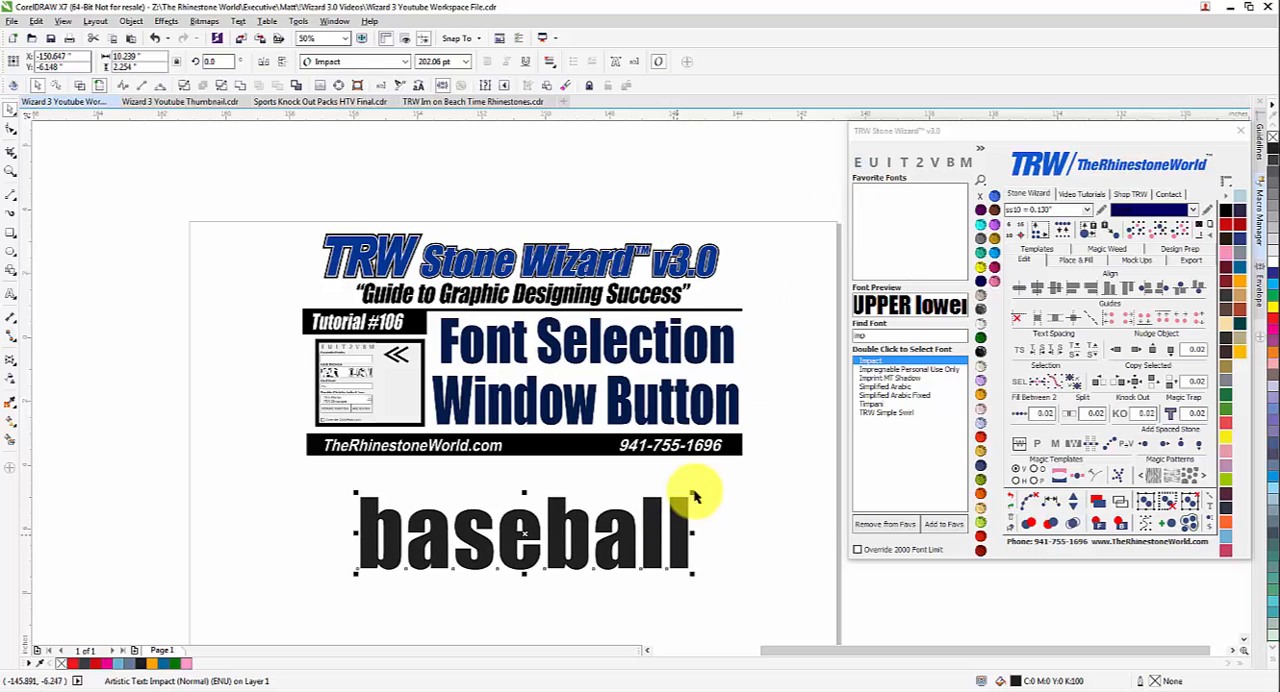
Replace the word "baseball" with "football" in the text editor.
click(857, 163)
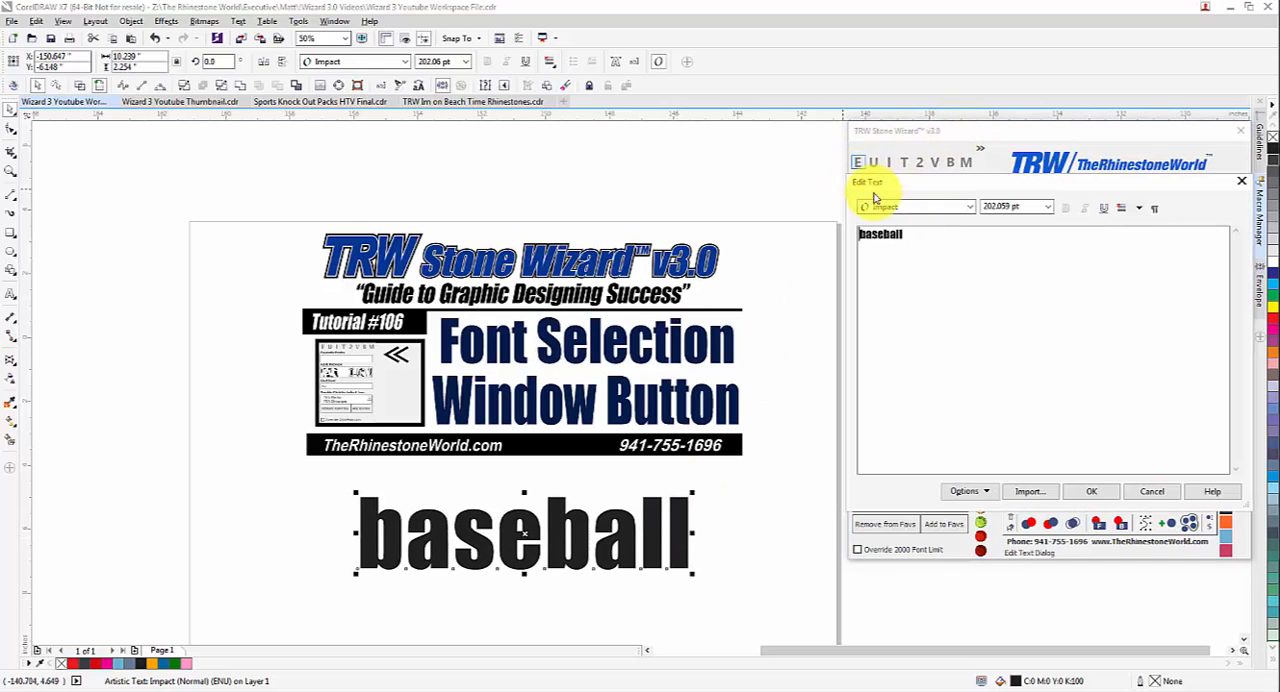
double_click(889, 231)
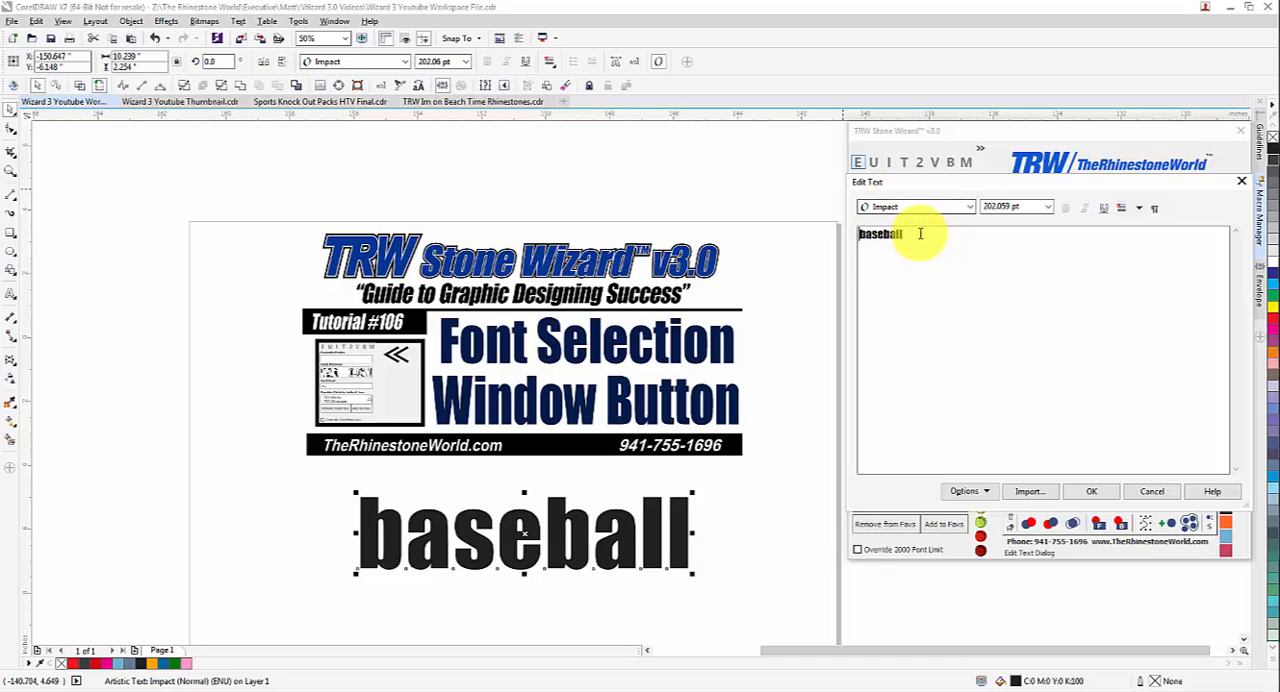
drag(917, 239, 832, 237)
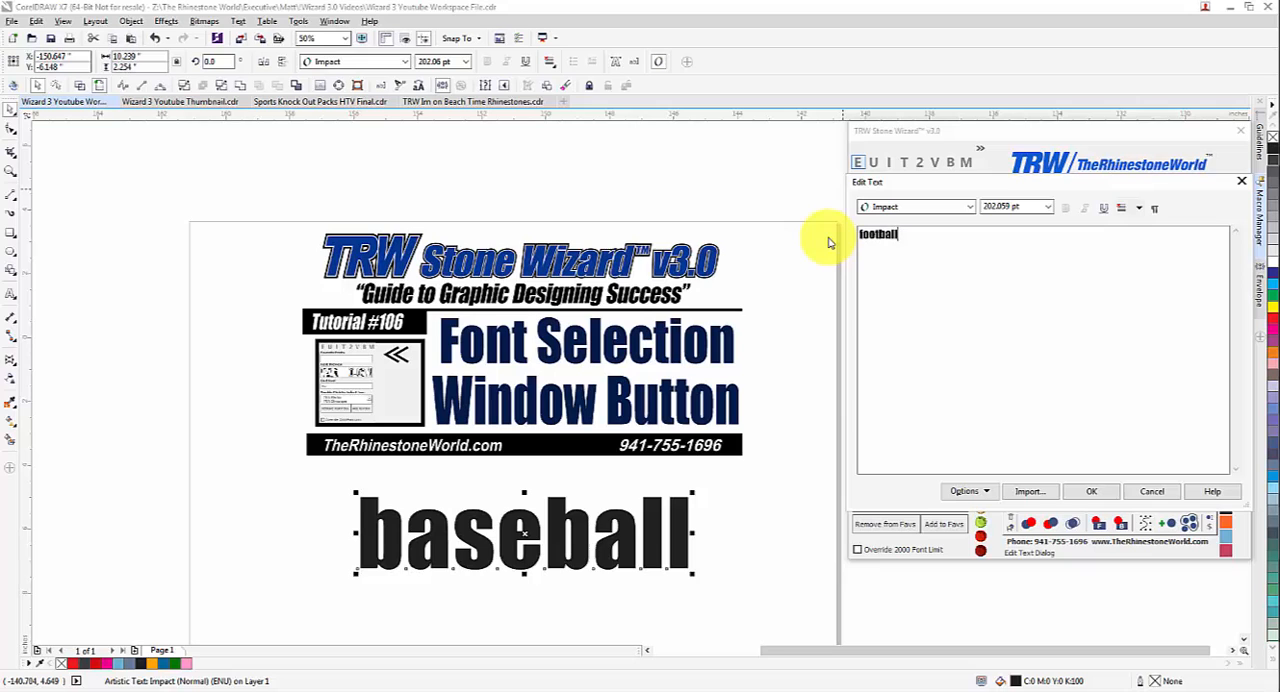
click(1095, 492)
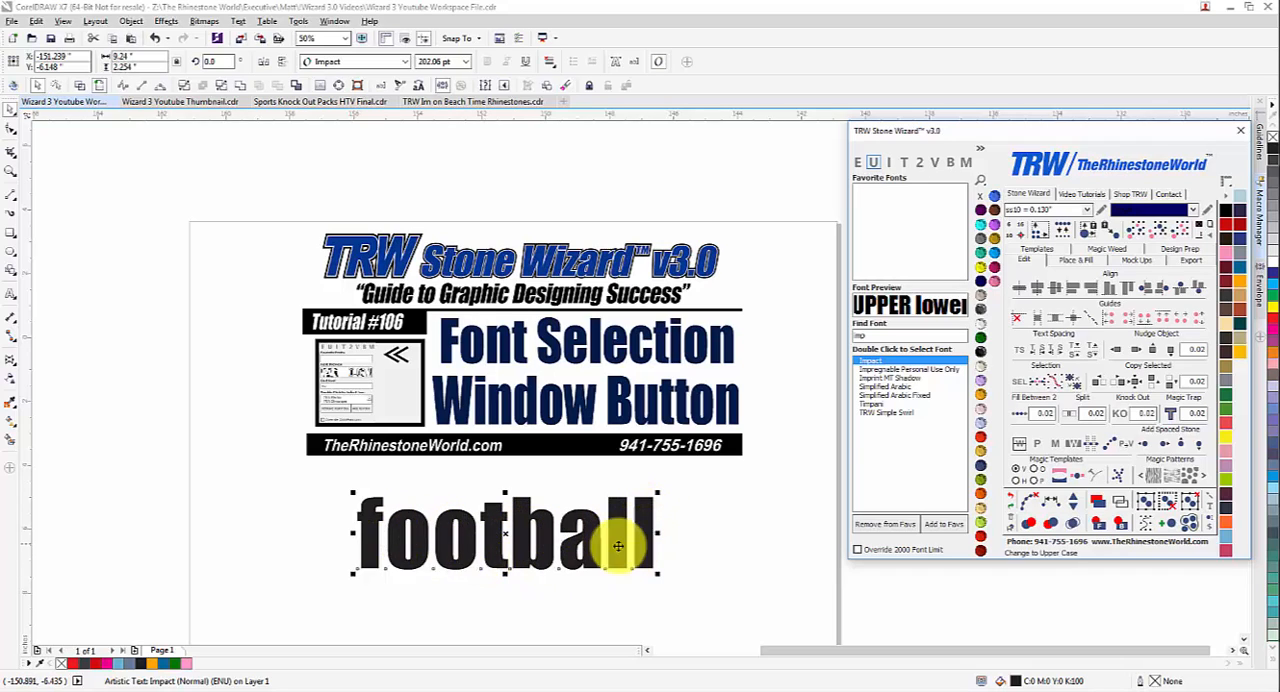
Cycle the "football" text through upper case, lower case and title case, ending on lower case.
click(873, 164)
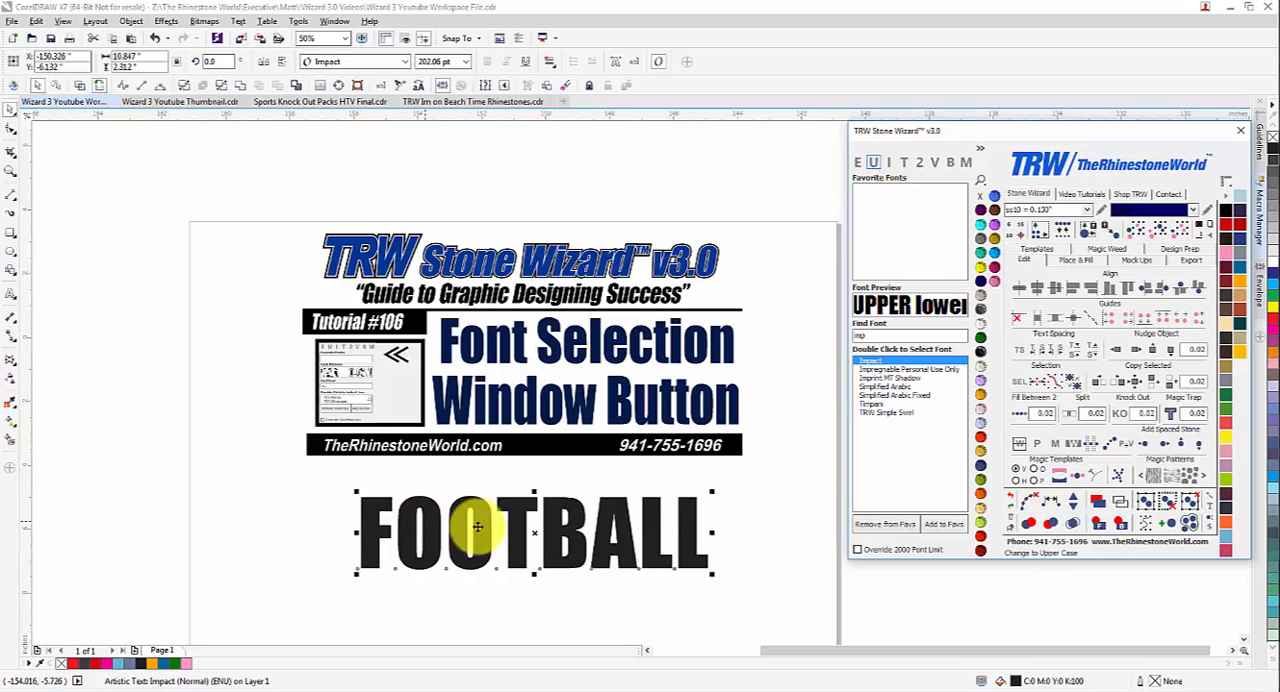
click(891, 166)
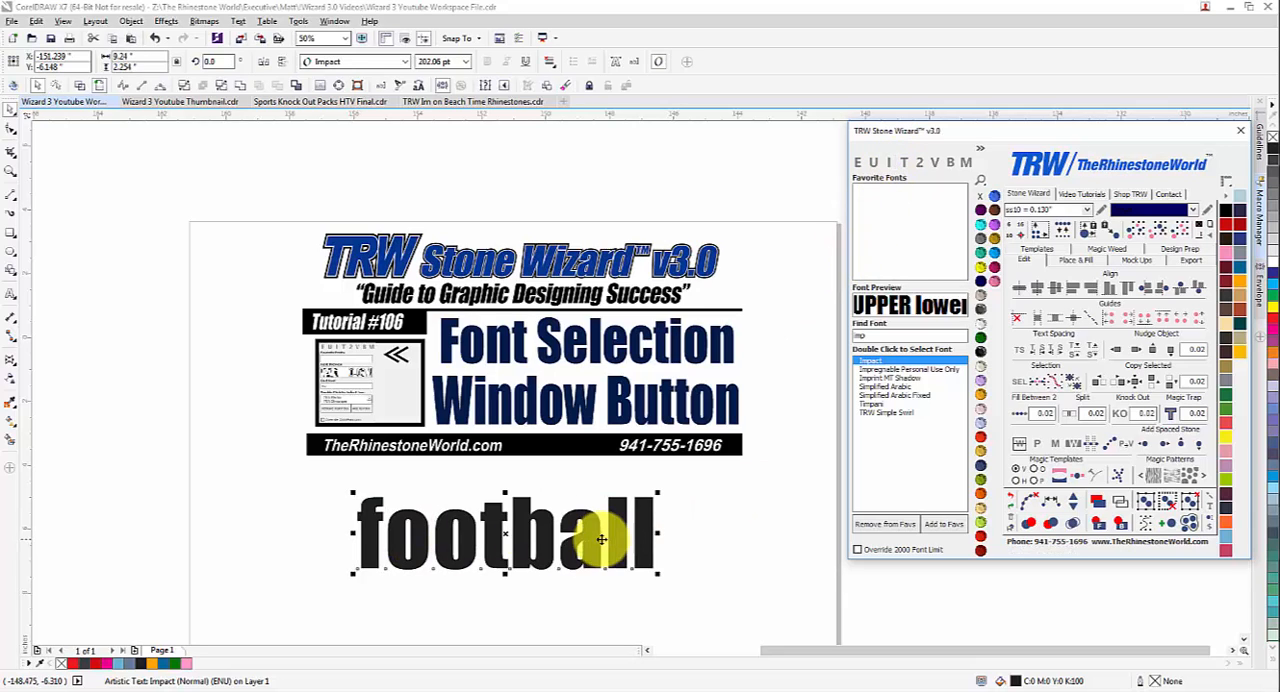
click(905, 163)
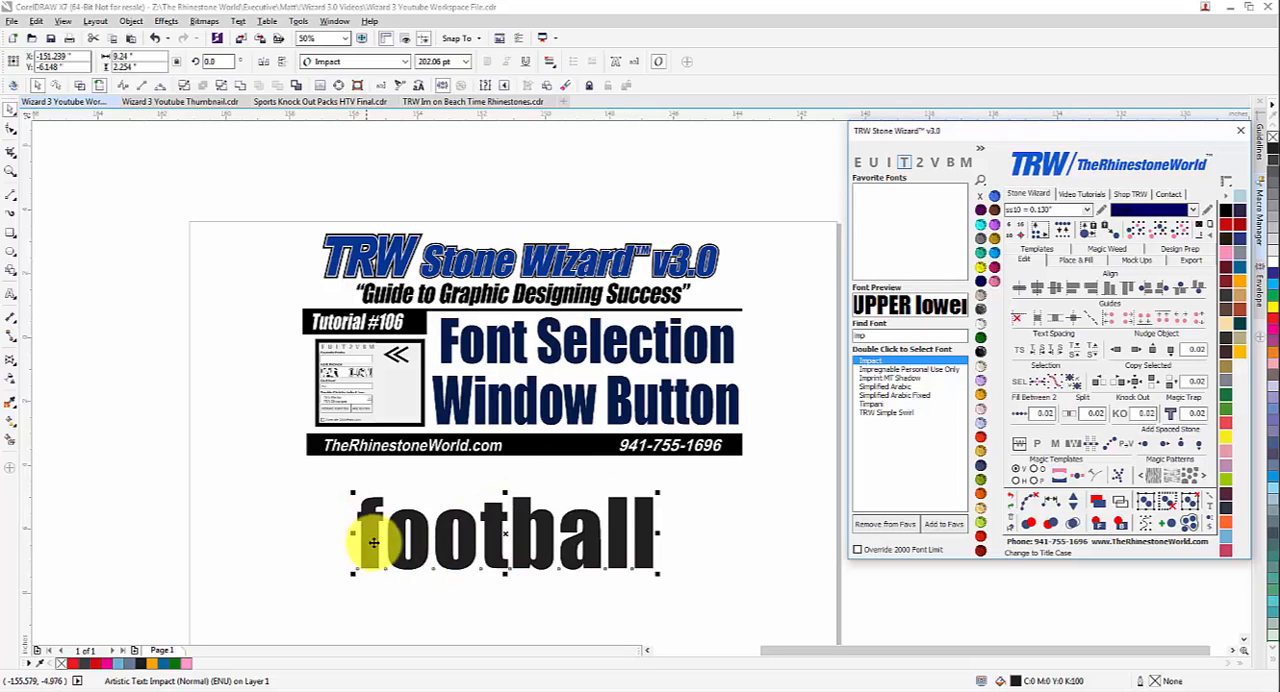
click(905, 164)
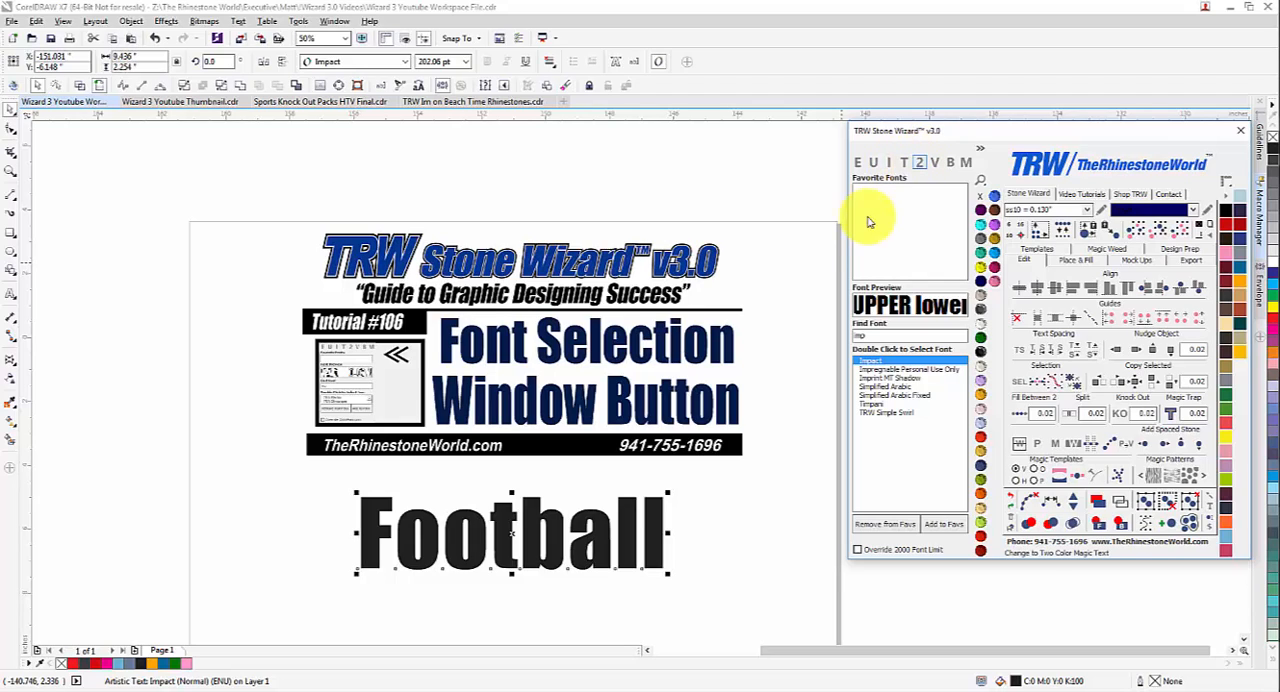
click(887, 162)
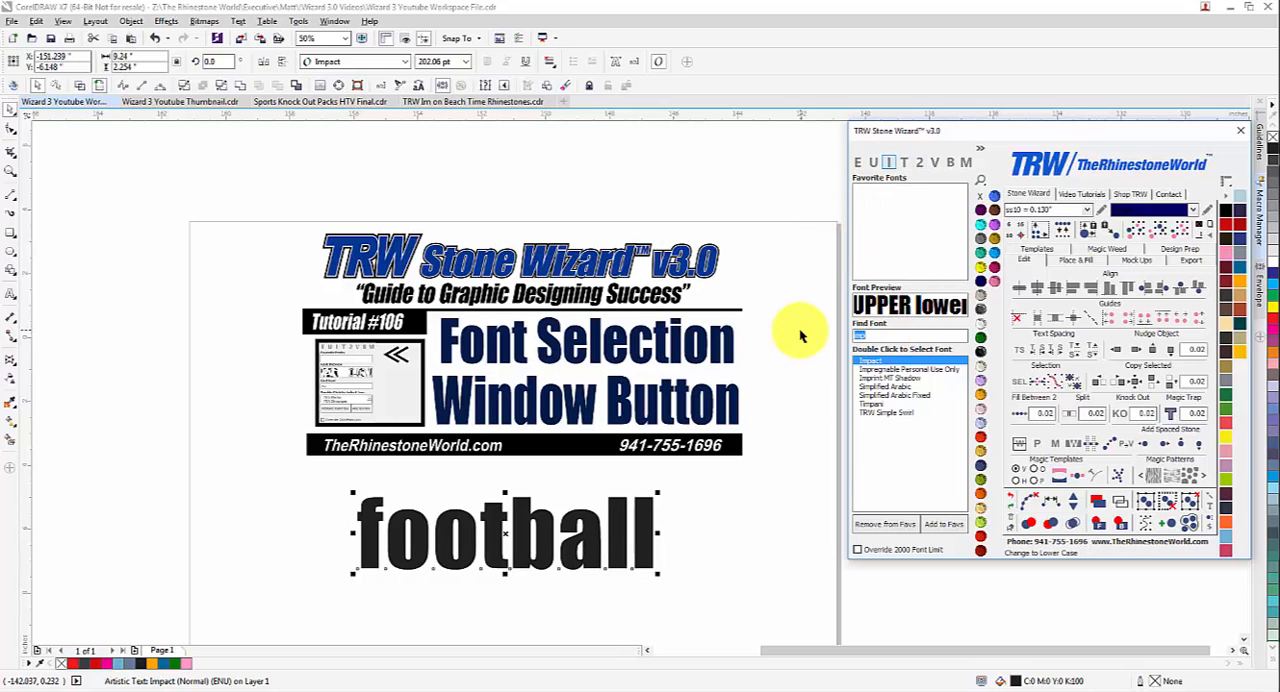
Apply the TRW 45 RFF font to the "football" text and convert it to Two Color Magic Text.
text(trw 45)
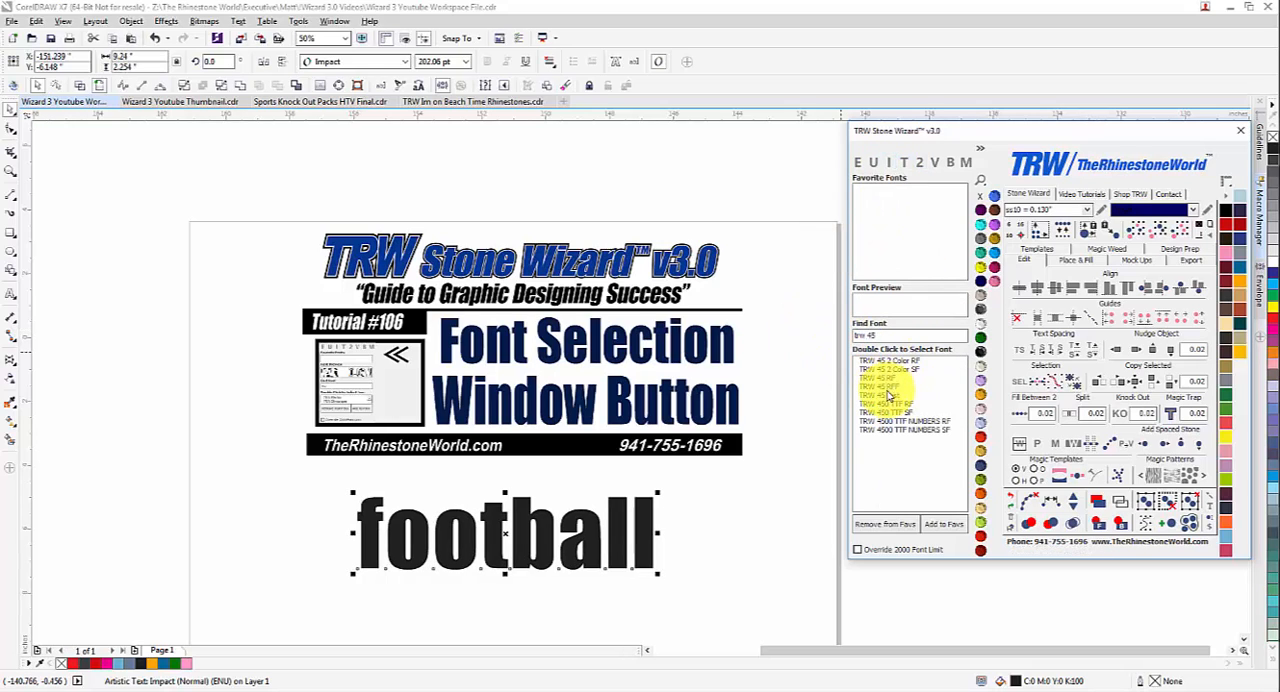
double_click(887, 387)
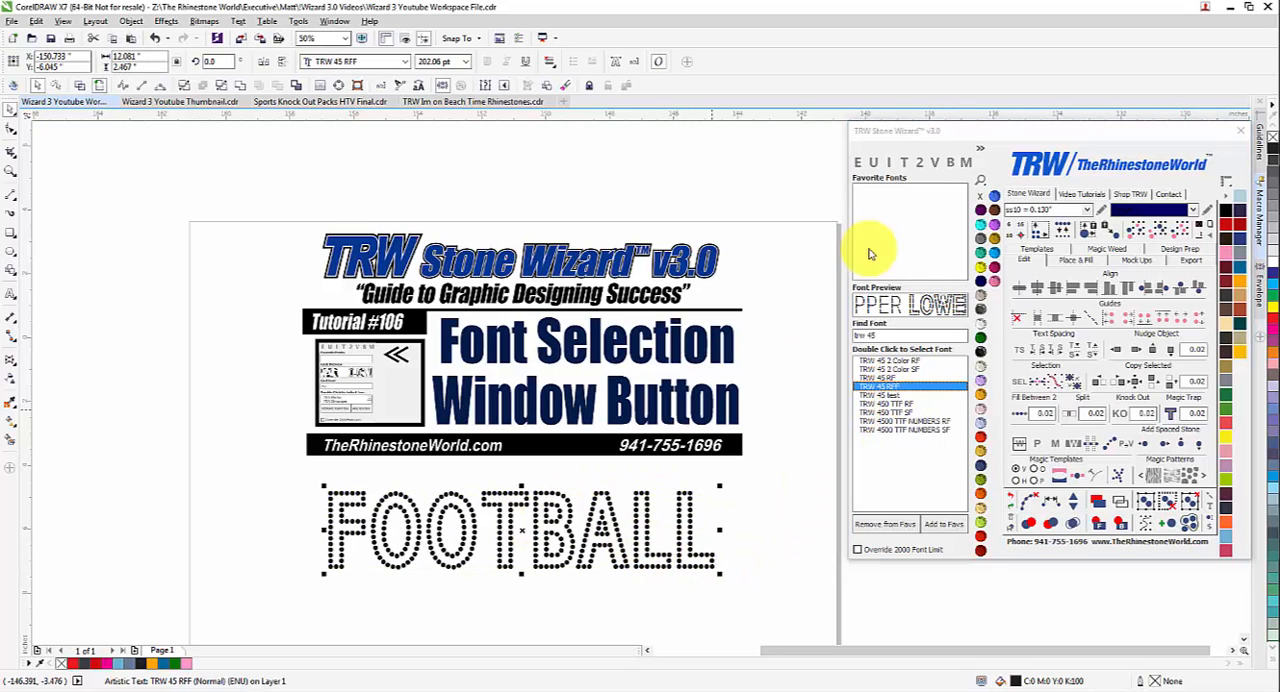
click(919, 163)
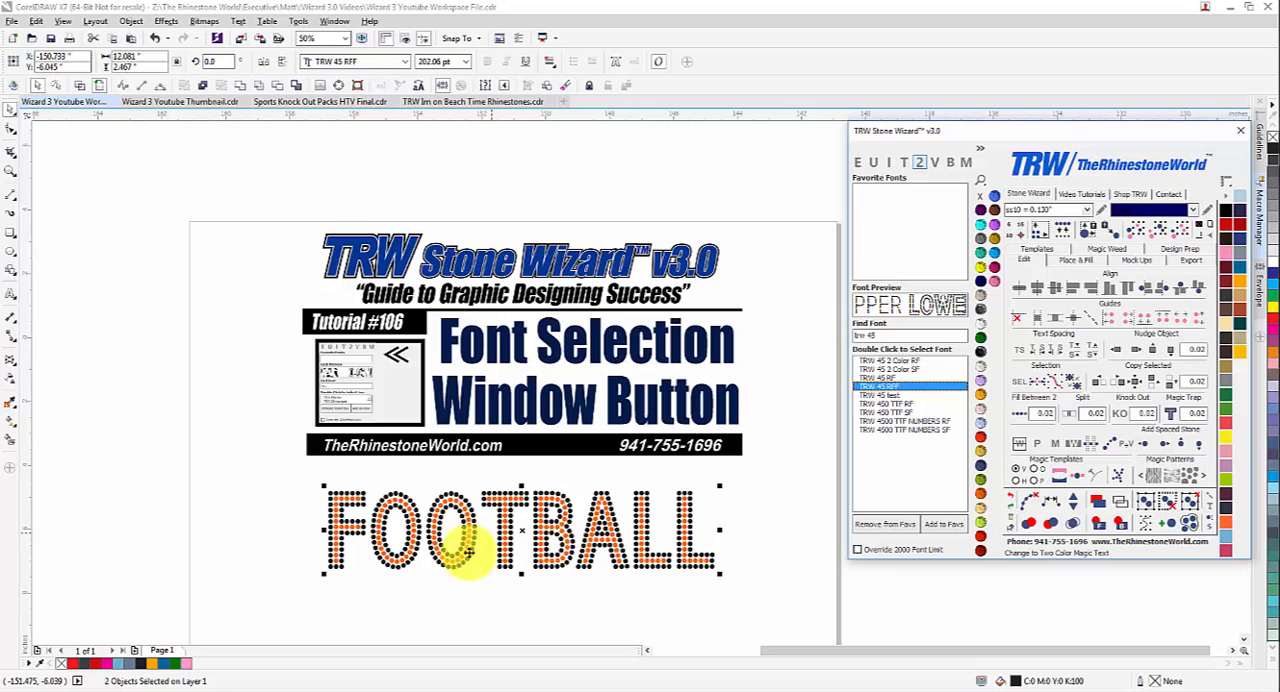
Decrease the character spacing of both layers of the two-color text to a width of about 11.4 in.
drag(753, 598, 302, 481)
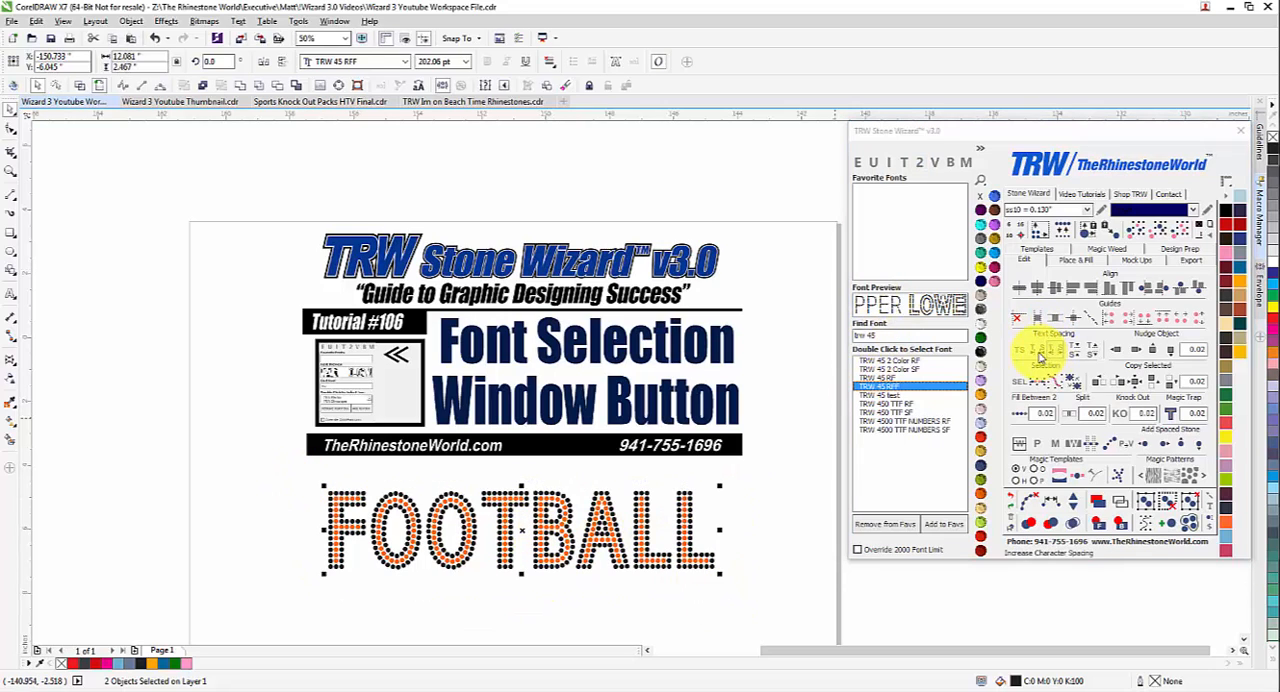
click(1040, 355)
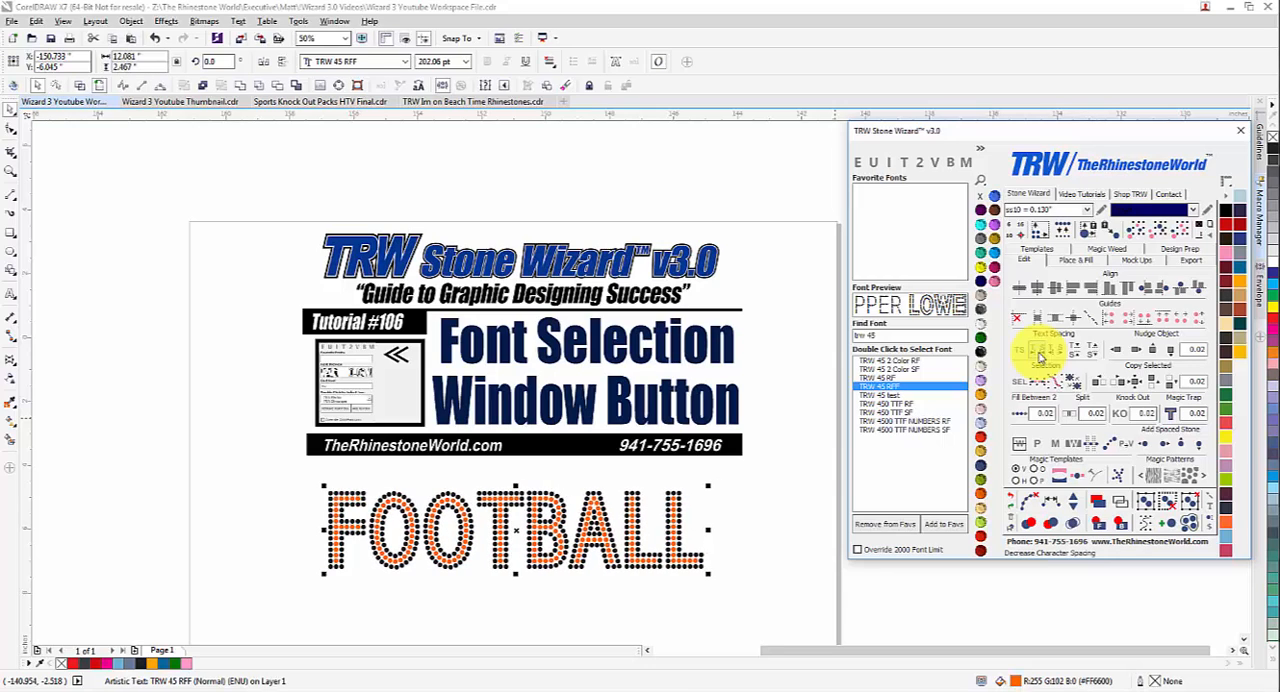
click(1040, 356)
click(1040, 356)
click(1040, 356)
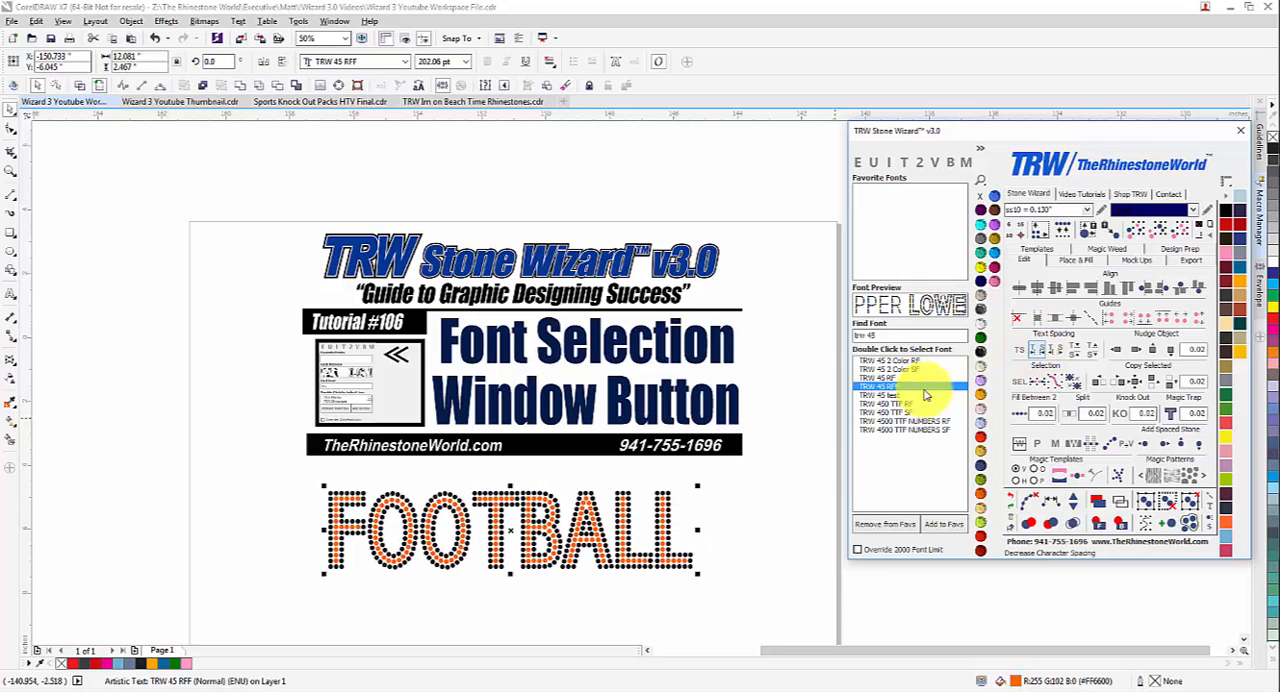
click(745, 528)
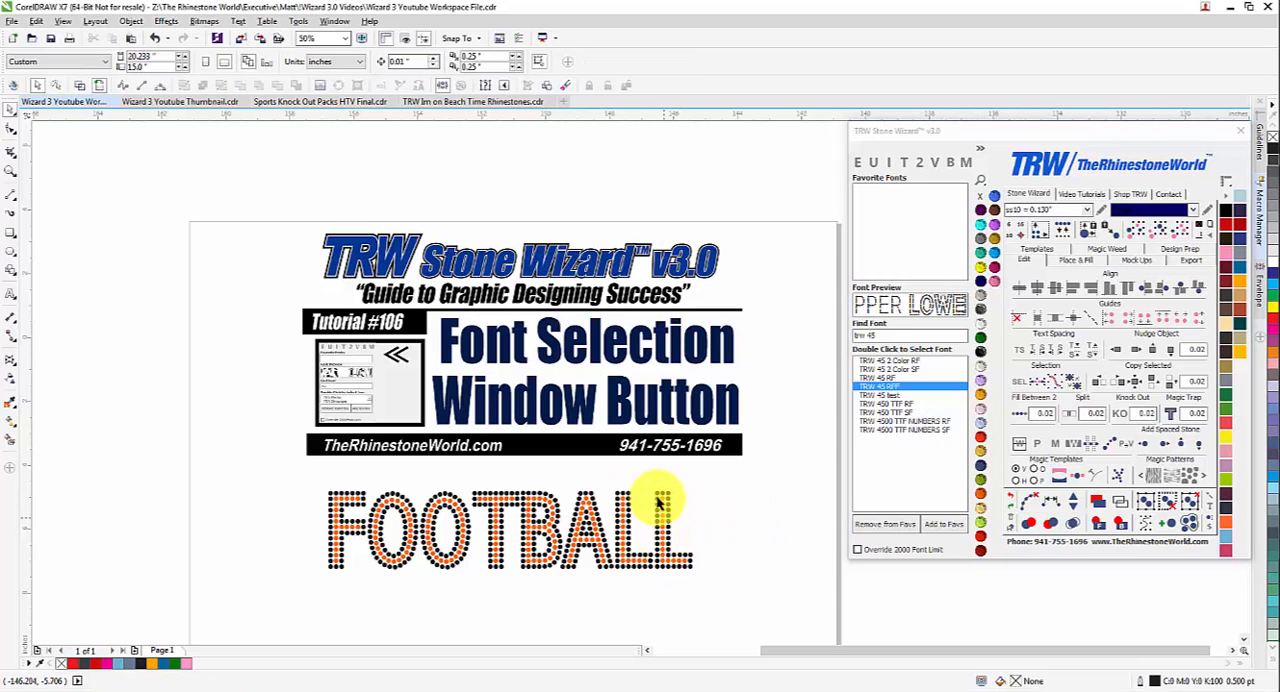
Try resizing both layers of the two-color text for ss10 = 0.130" stones with stone replacement accepted, and undo the resize.
drag(726, 618, 280, 476)
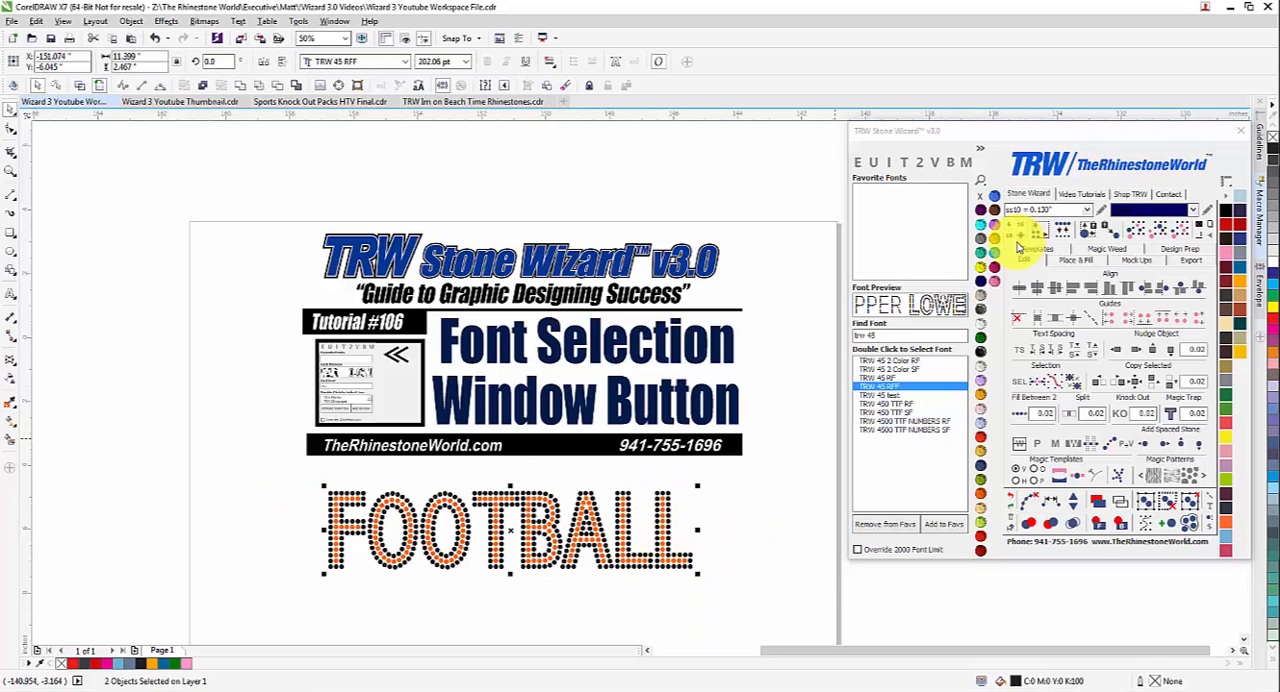
click(1008, 237)
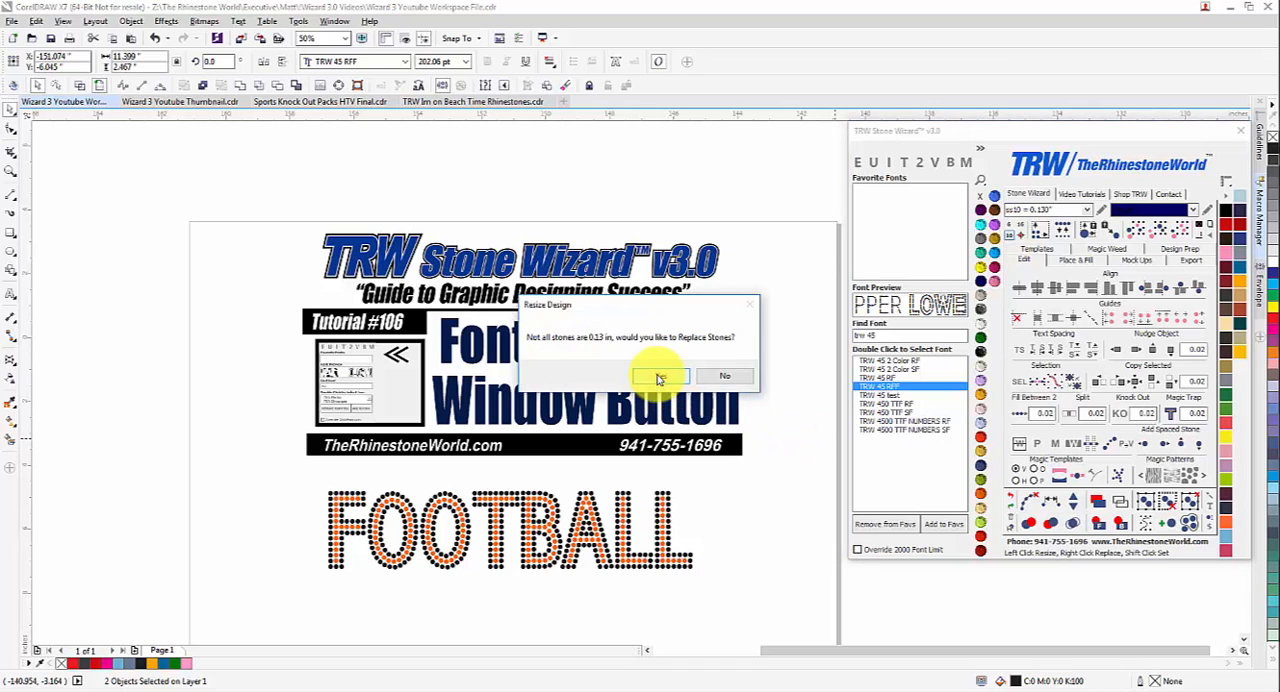
click(660, 378)
click(1022, 255)
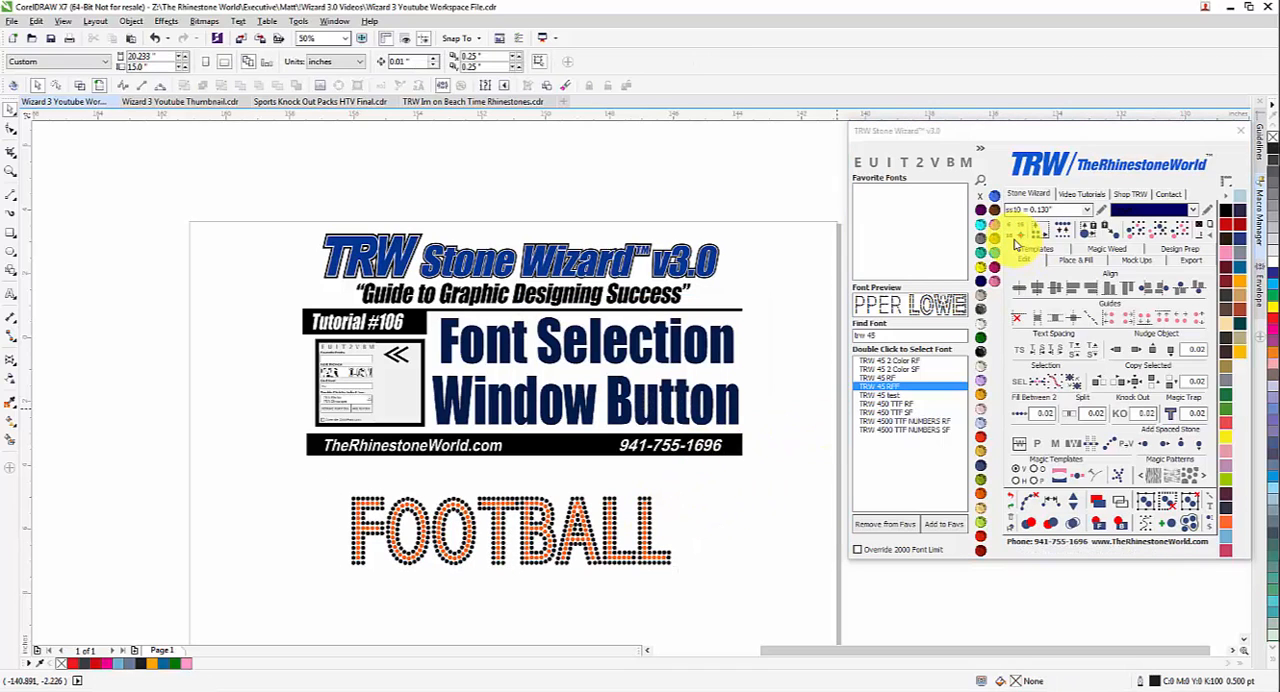
click(1210, 507)
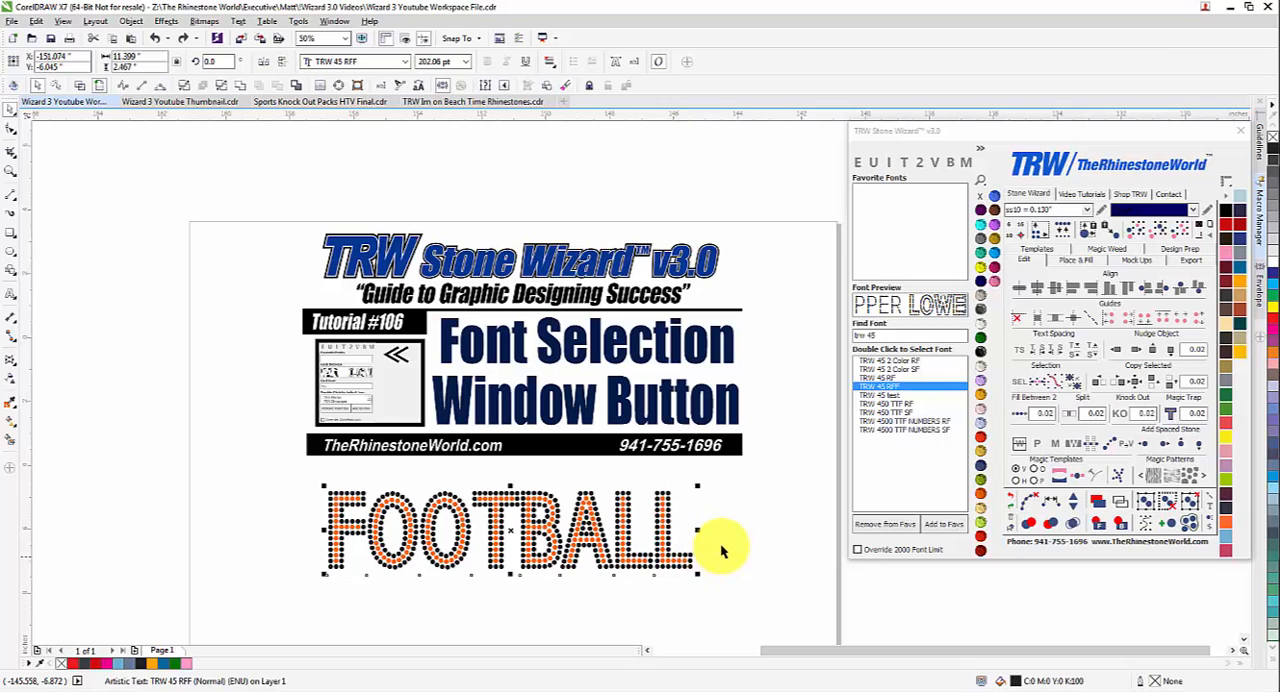
Undo the two-color text's spacing, conversion and font change back to the plain Impact "football" text.
click(740, 572)
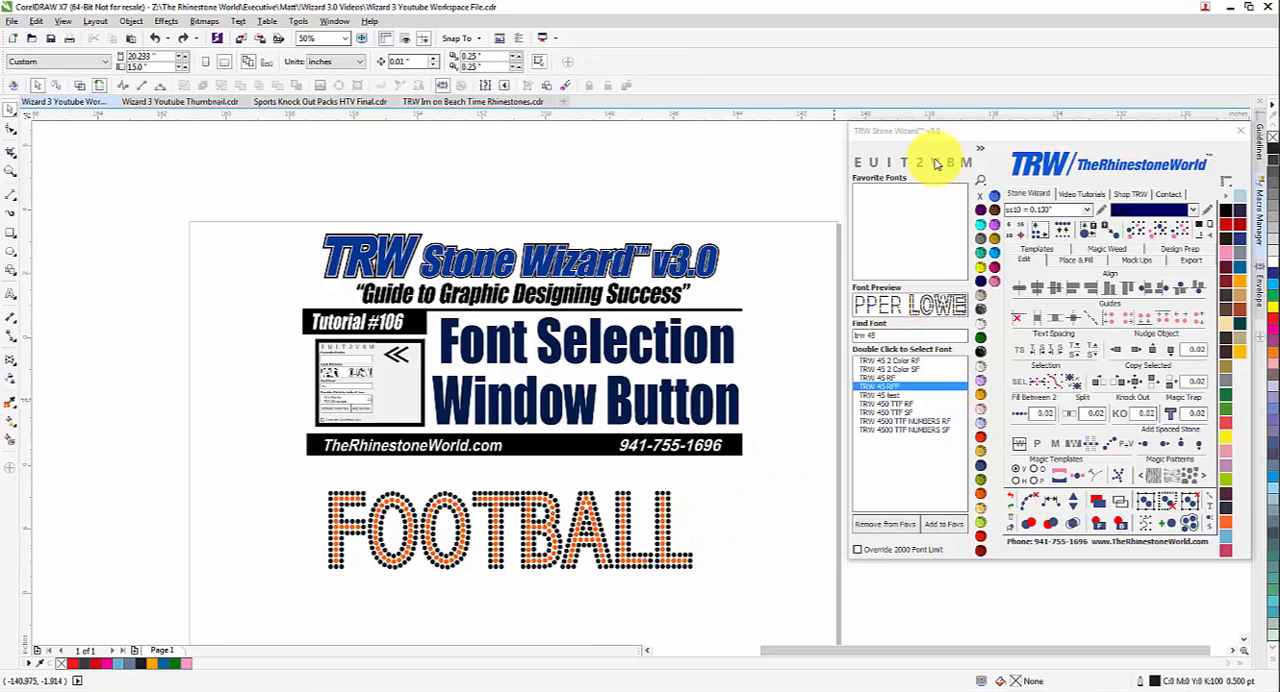
drag(342, 509, 755, 594)
click(1013, 500)
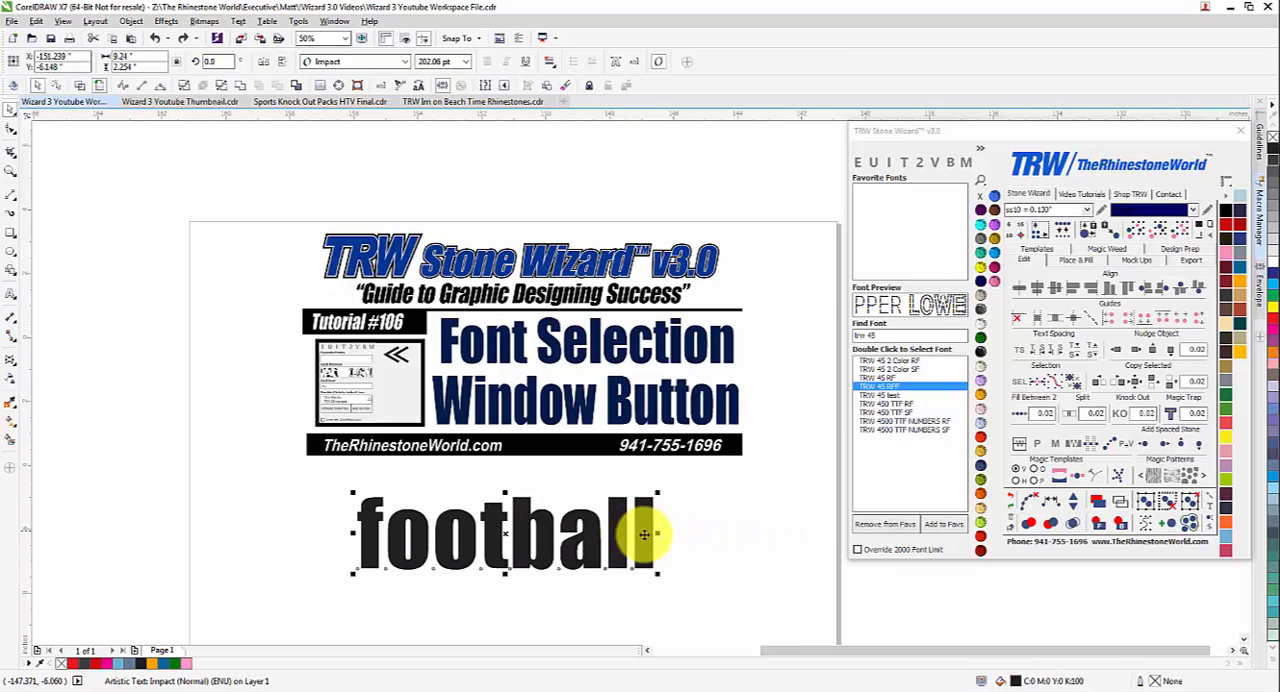
Convert the "football" text to upper case and center it roughly below the banner.
drag(645, 534, 678, 531)
click(873, 162)
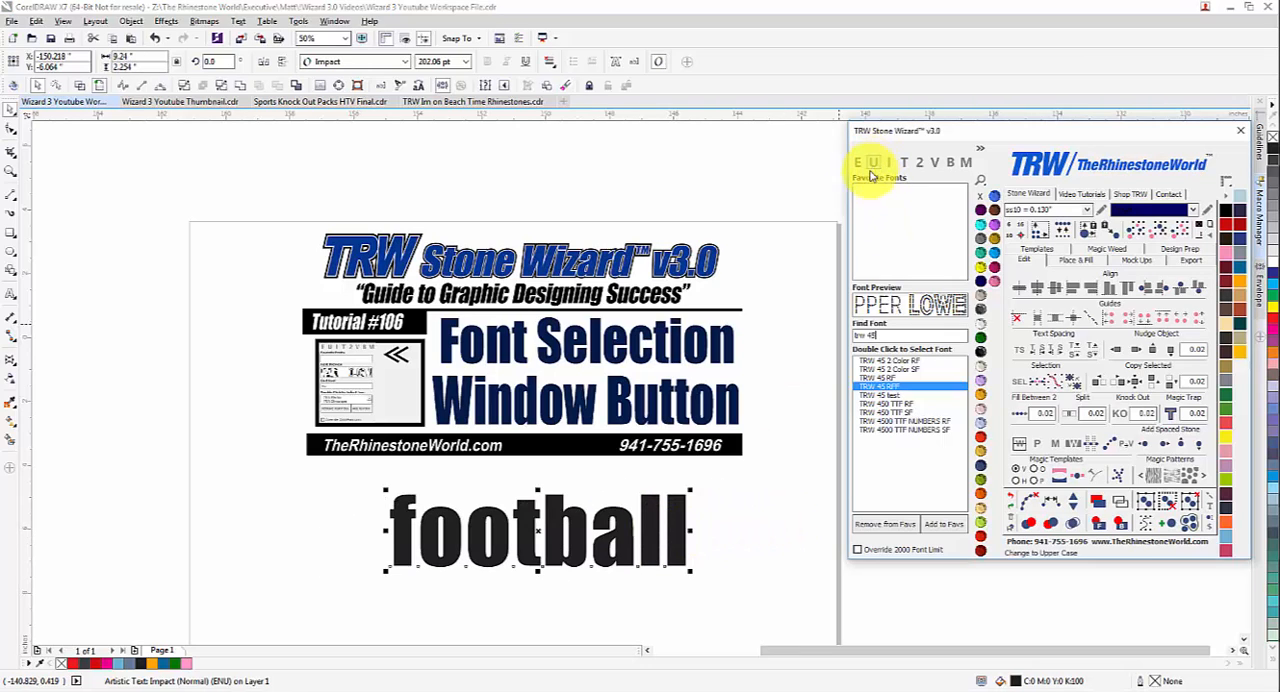
scroll(698, 423, down, 1)
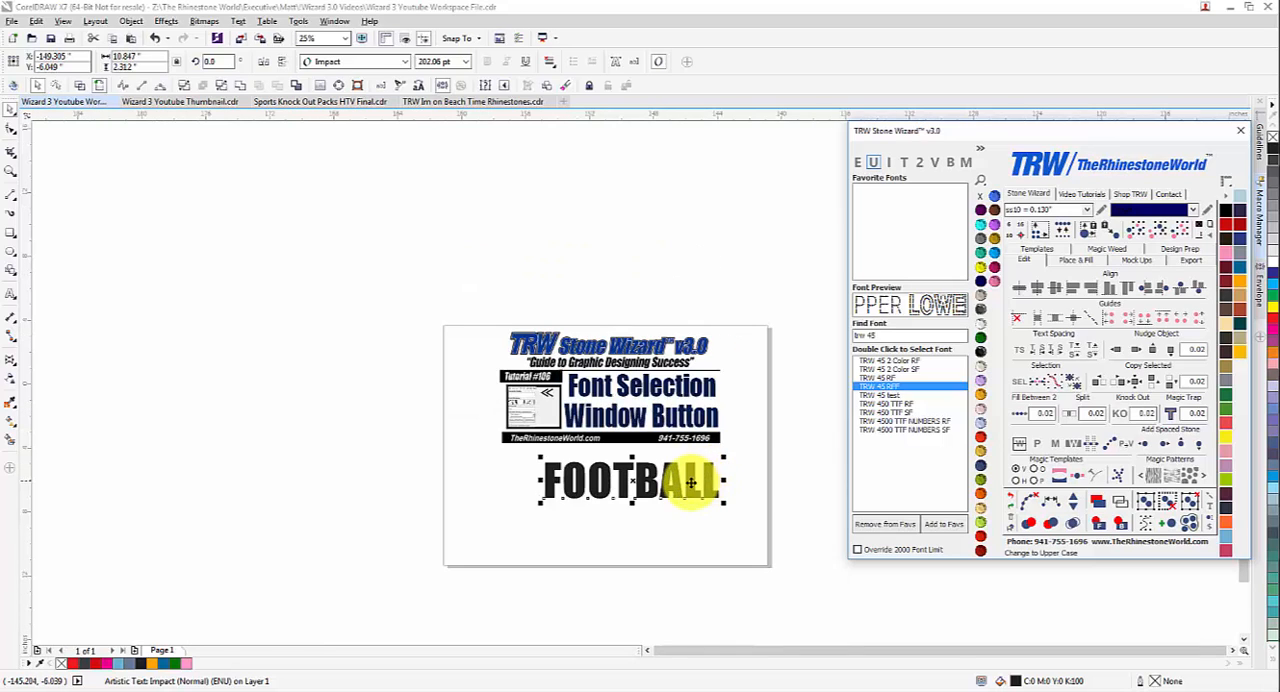
drag(691, 483, 673, 498)
Try the FOOTBALL text in vertical orientation and return it to horizontal below the banner.
click(935, 163)
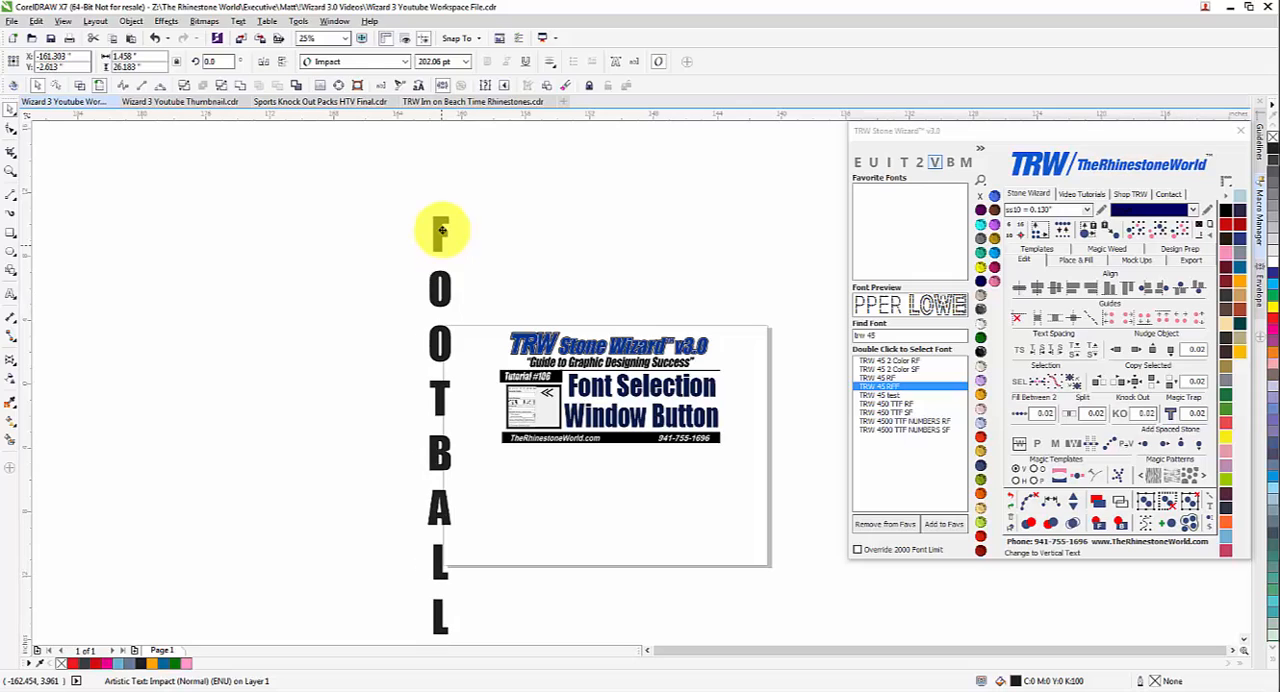
click(935, 165)
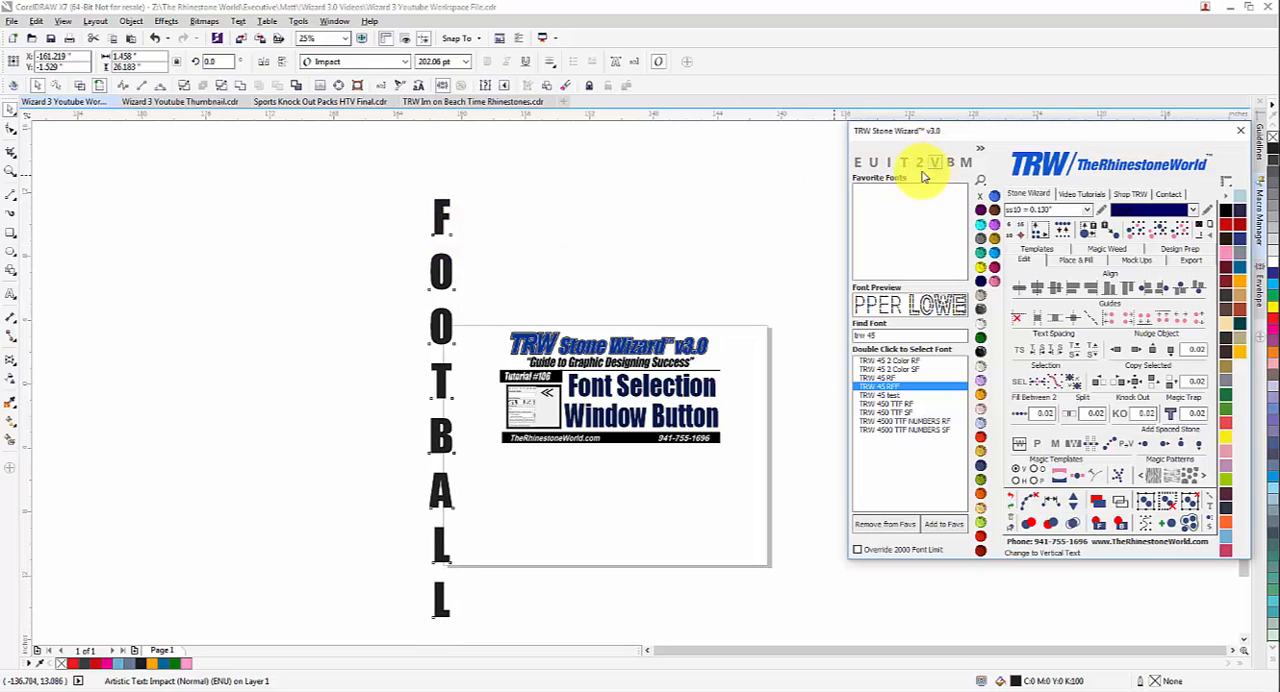
drag(586, 229, 663, 478)
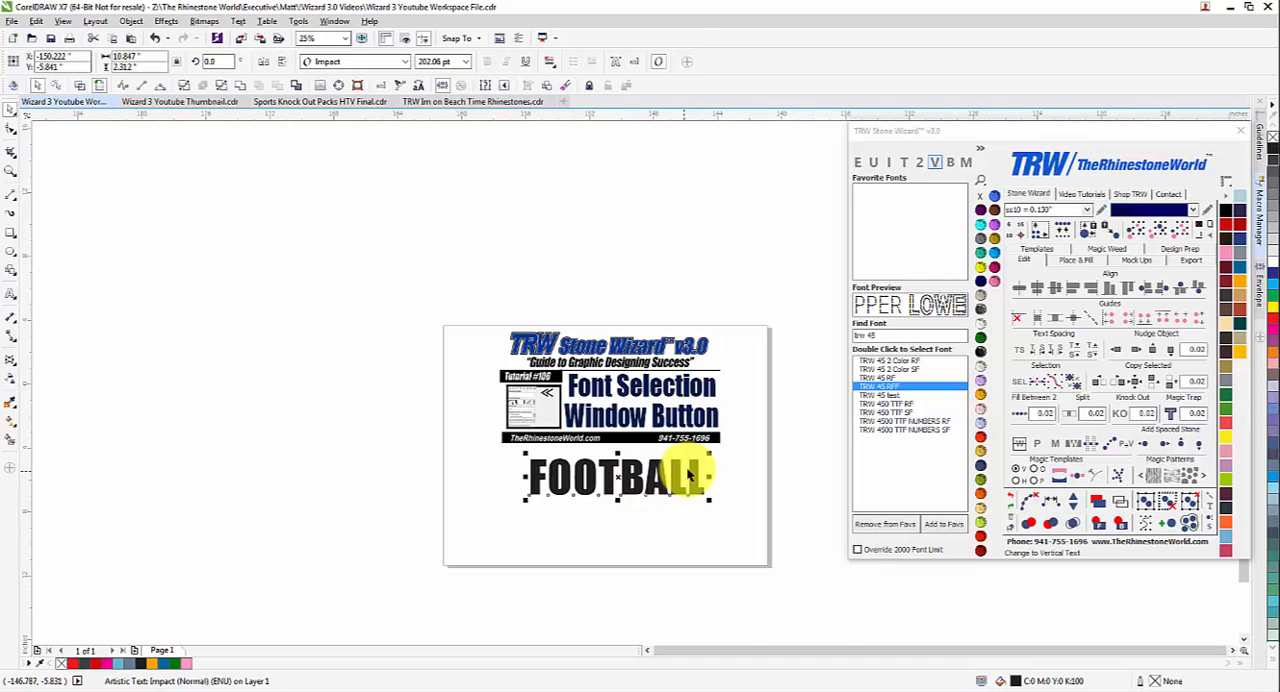
Move the FOOTBALL text slightly down and apply the College-Black font, found by searching for "col".
scroll(688, 478, up, 2)
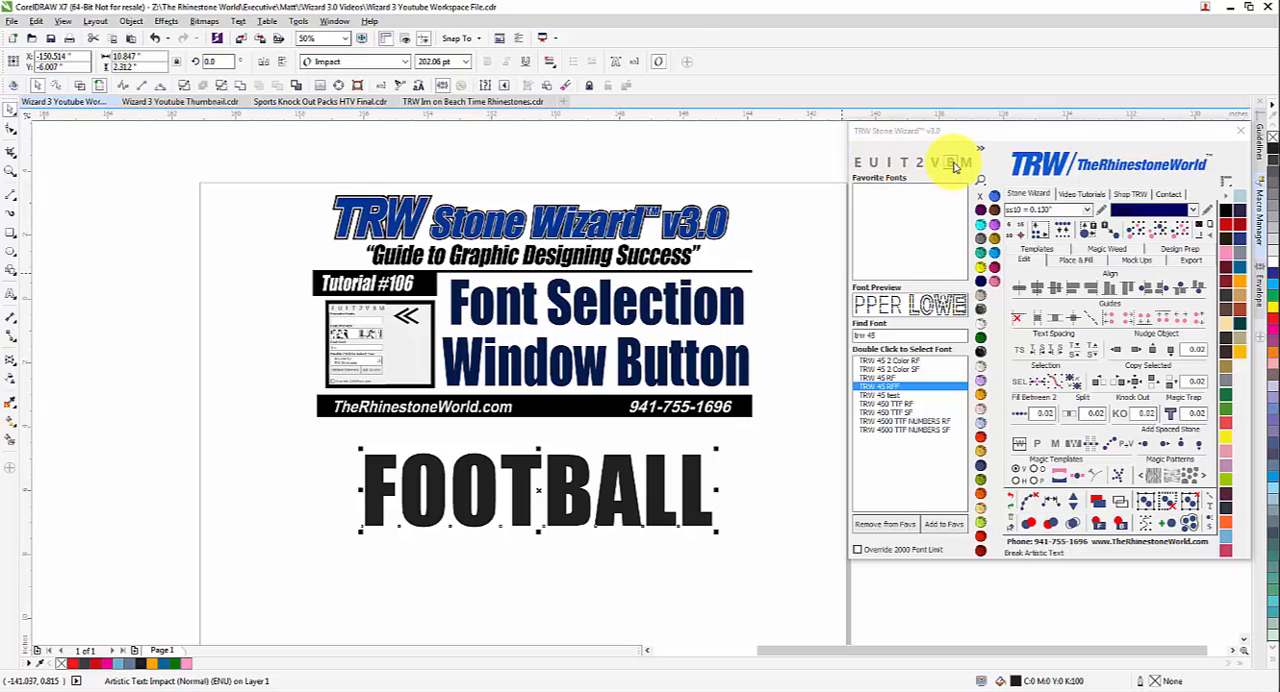
drag(682, 497, 684, 524)
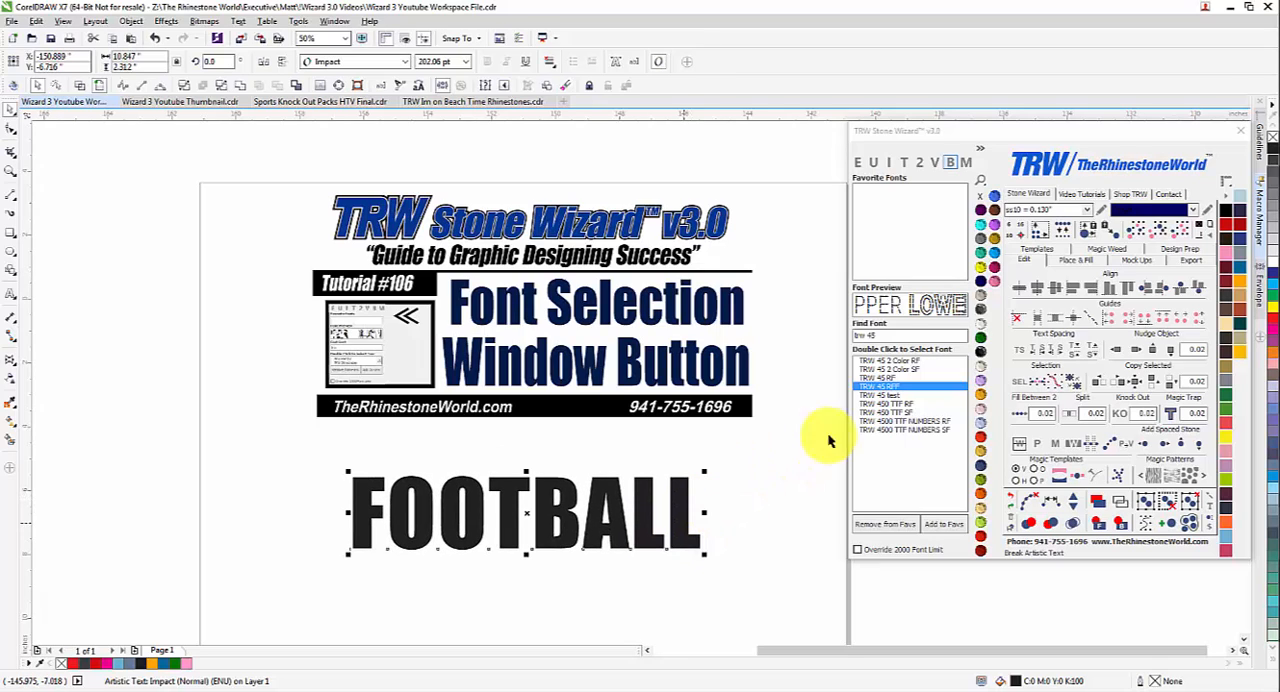
drag(893, 338, 810, 340)
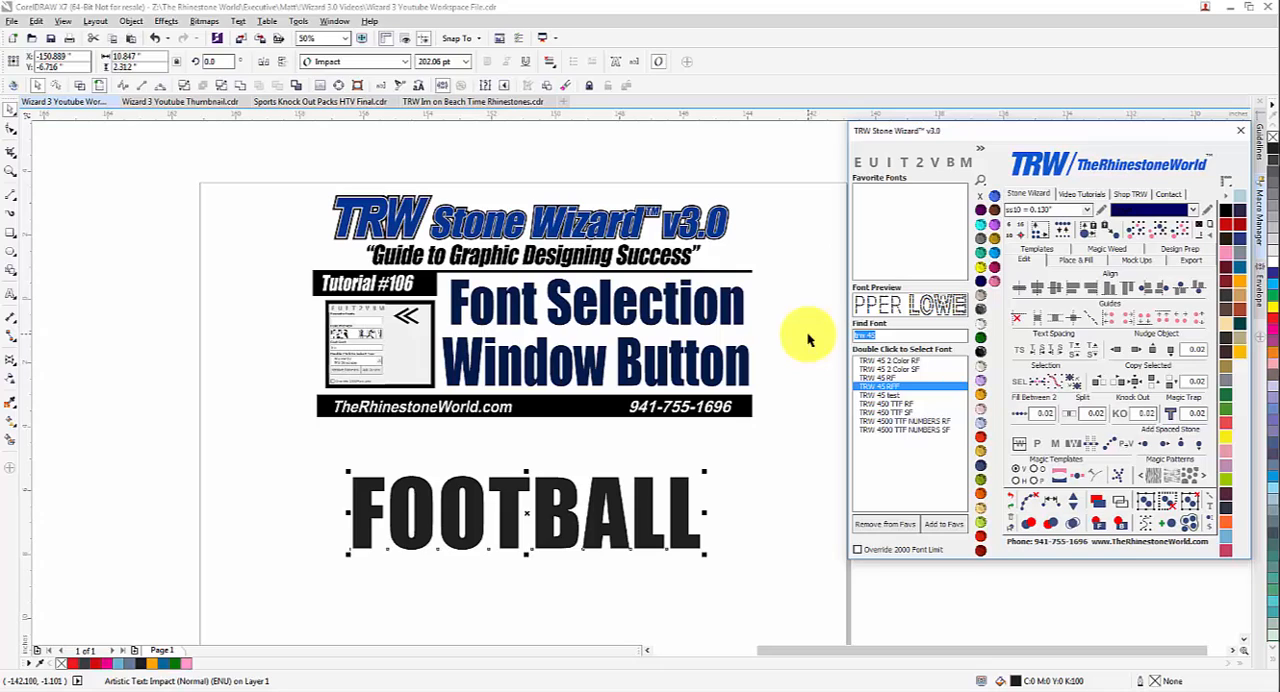
text(col)
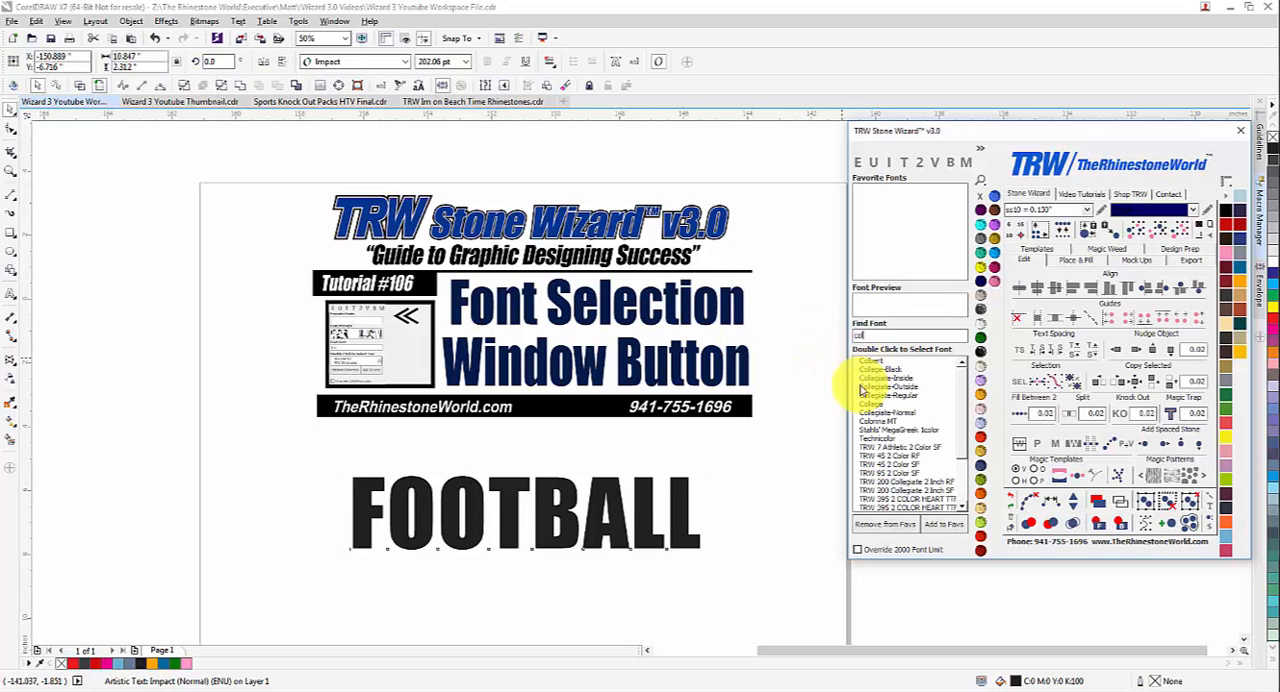
double_click(880, 369)
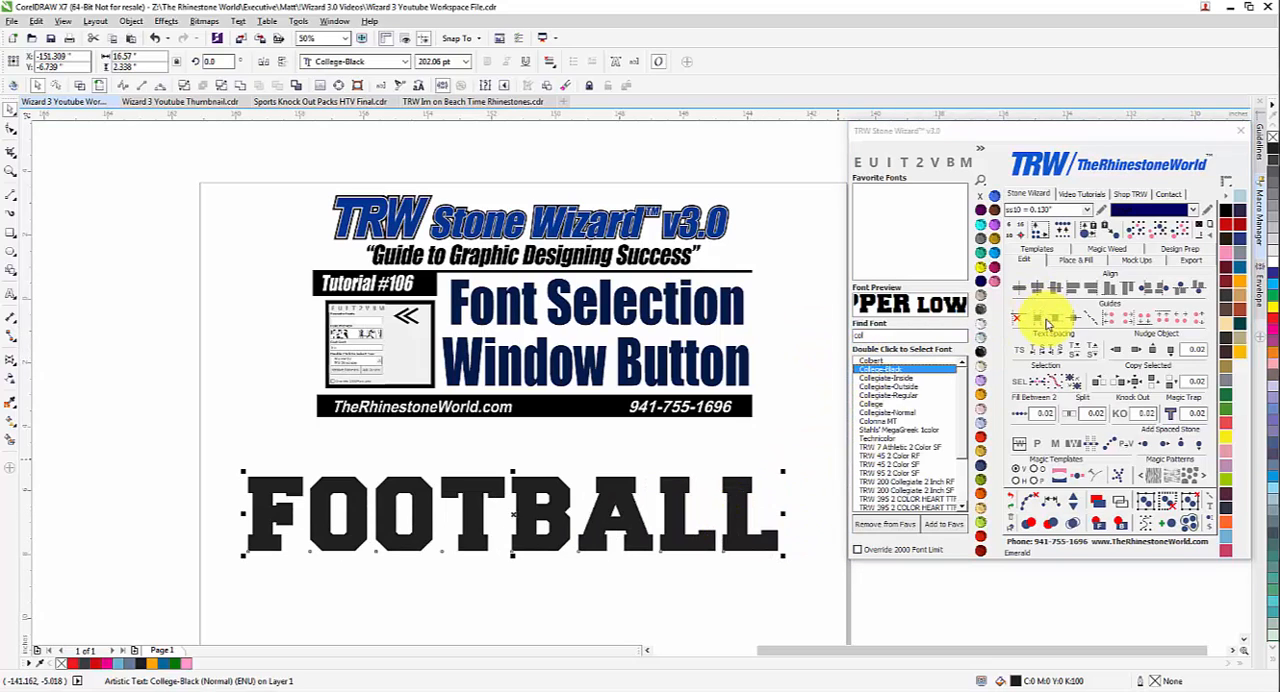
Decrease the FOOTBALL text's character spacing to an overall width of about 13.9 in.
click(1039, 354)
click(1038, 353)
click(1037, 353)
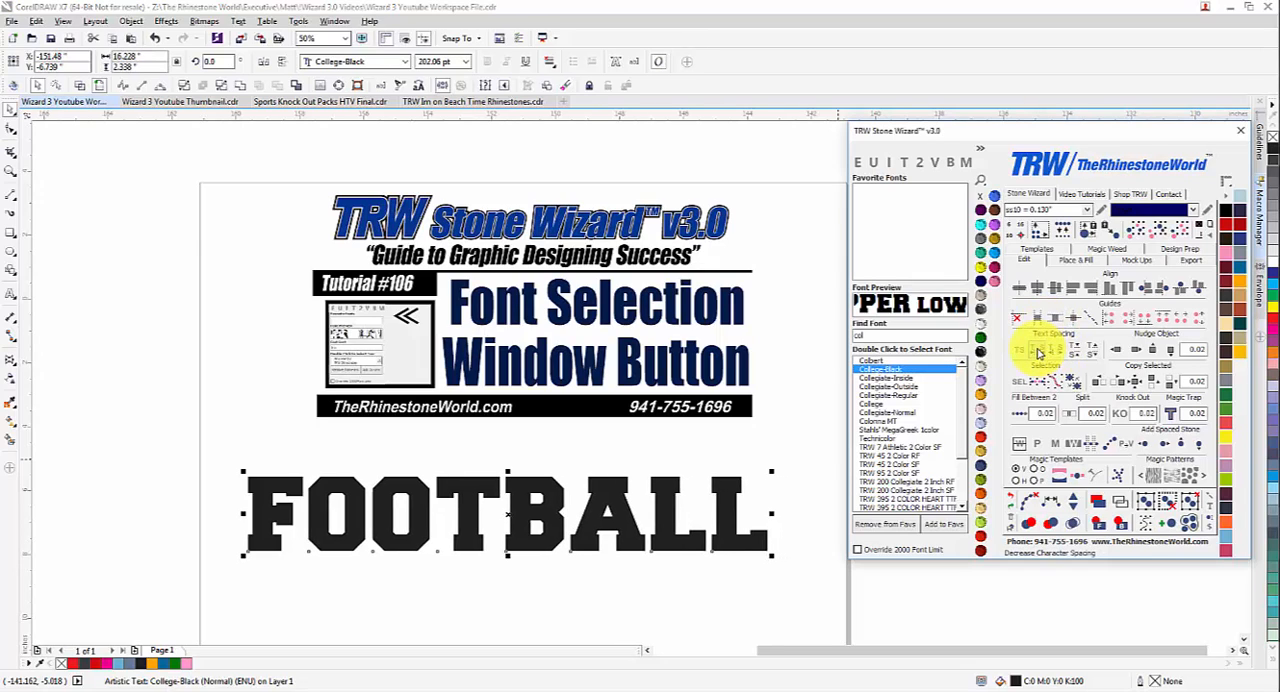
click(1036, 353)
click(1036, 353)
click(1036, 353)
click(1036, 353)
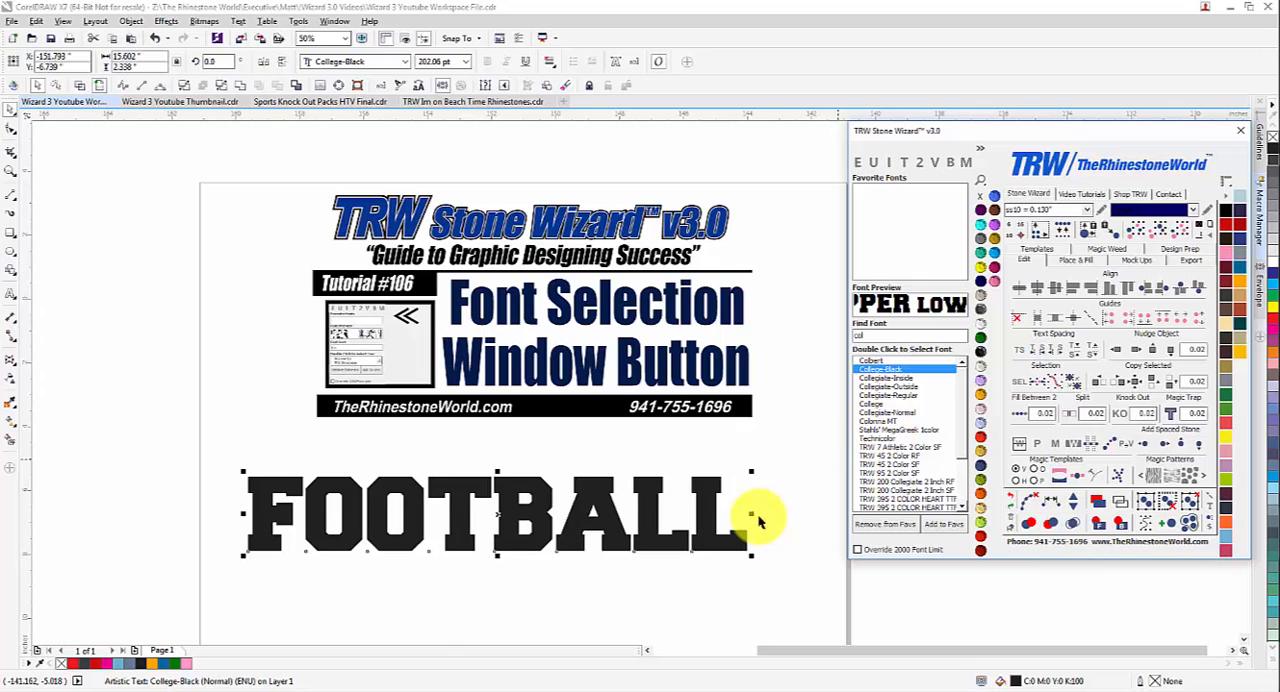
drag(755, 517, 707, 533)
Change the FOOTBALL wording to MUSTANGS, reposition it below the banner and break it into individual letters.
click(858, 164)
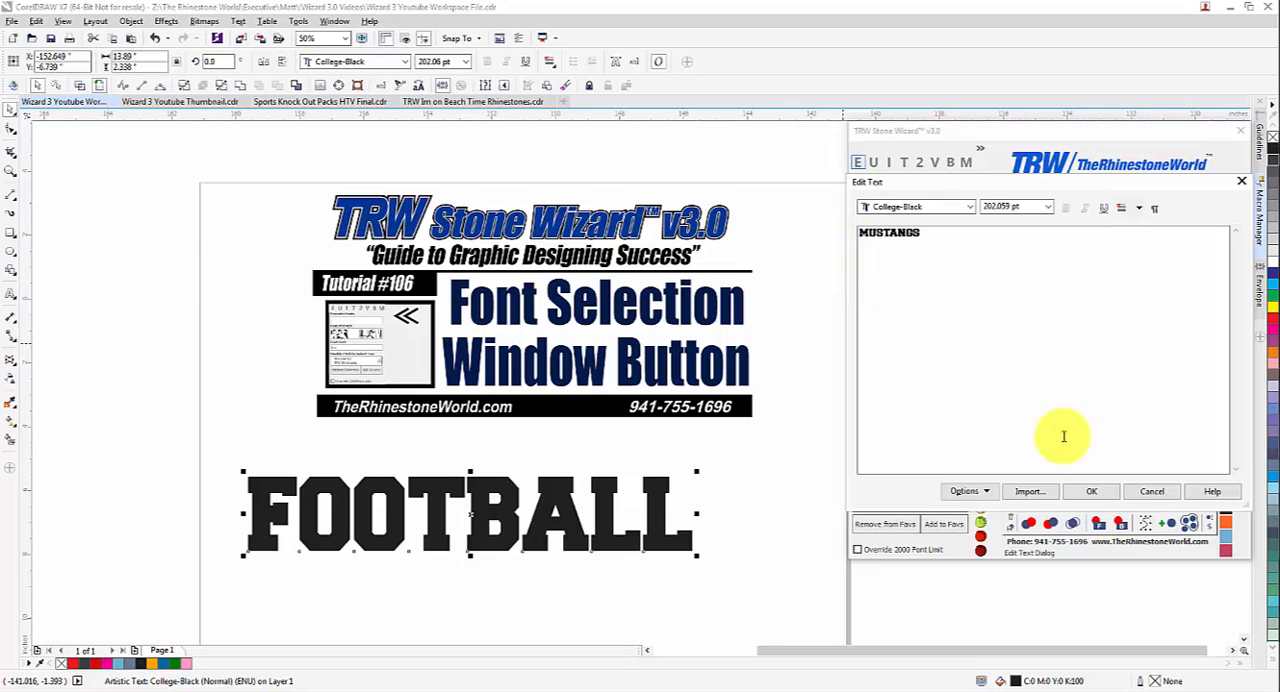
click(1091, 491)
drag(613, 526, 688, 527)
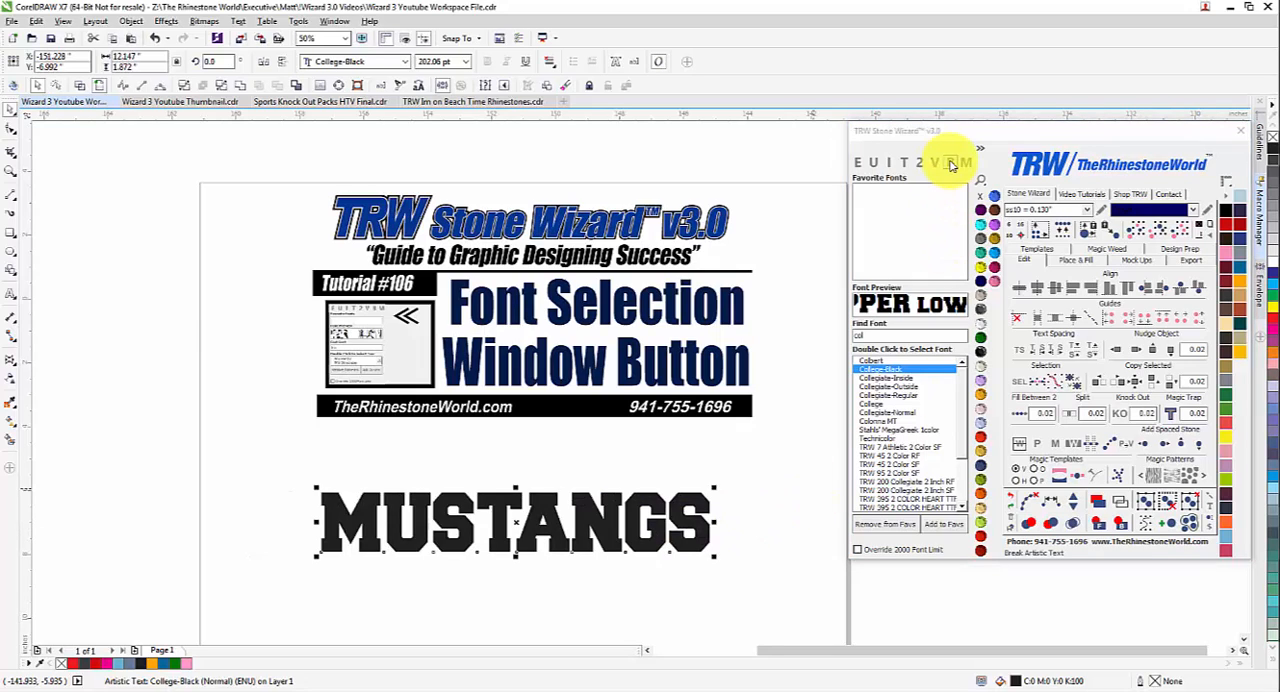
click(952, 165)
click(769, 476)
Try moving the separate S and G letters out of the word and undo both moves.
drag(705, 534, 741, 507)
drag(658, 532, 673, 502)
key(ctrl+z)
key(ctrl+z)
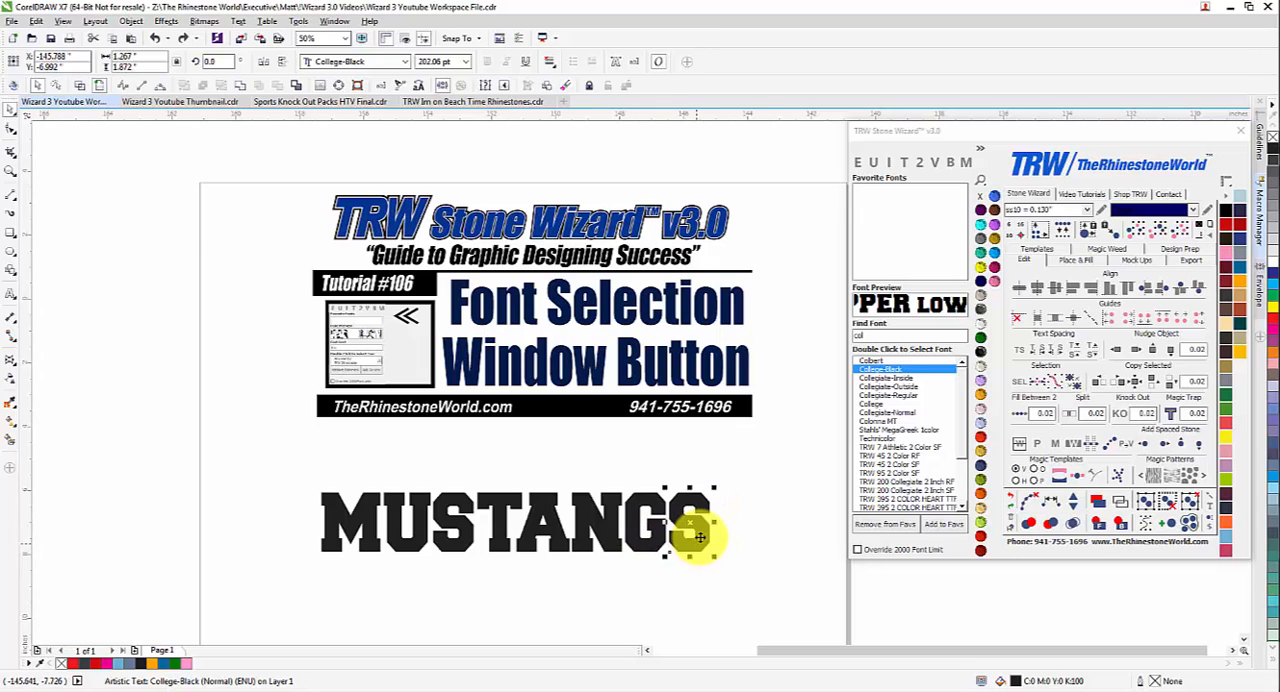
Try adding the letters VSV to the separate final S and delete the added letters.
double_click(700, 537)
text(VSV)
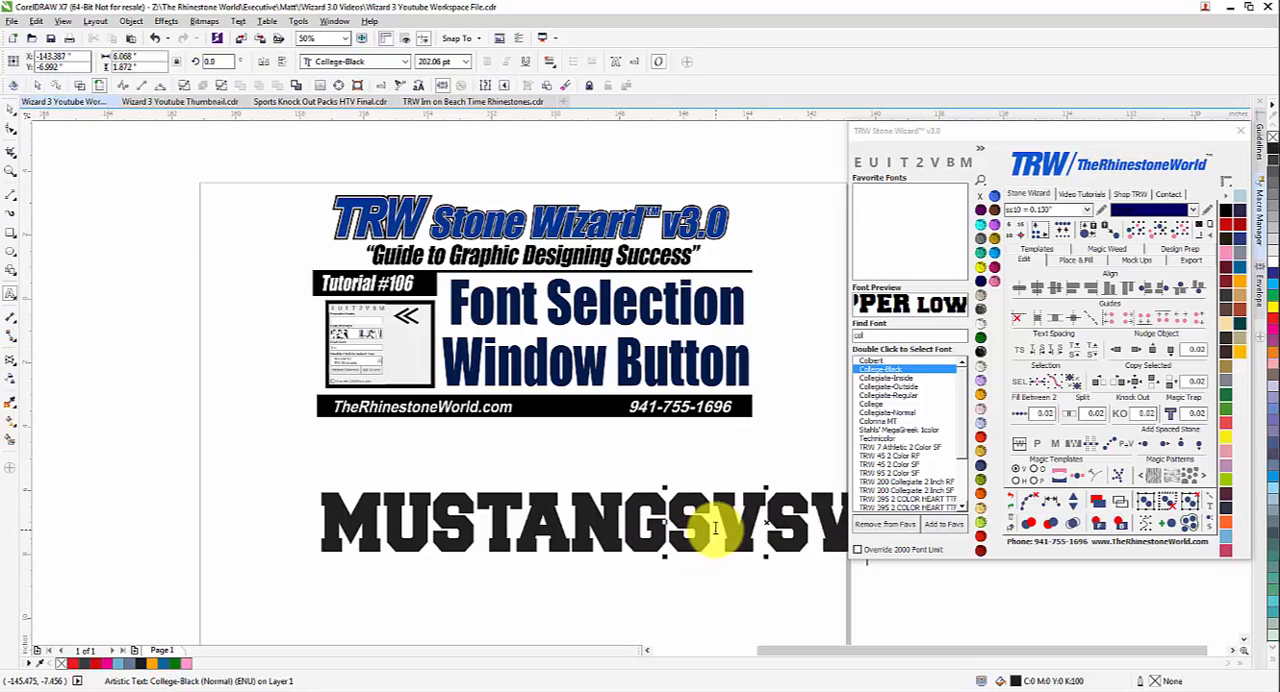
key(BackSpace)
key(BackSpace)
key(BackSpace)
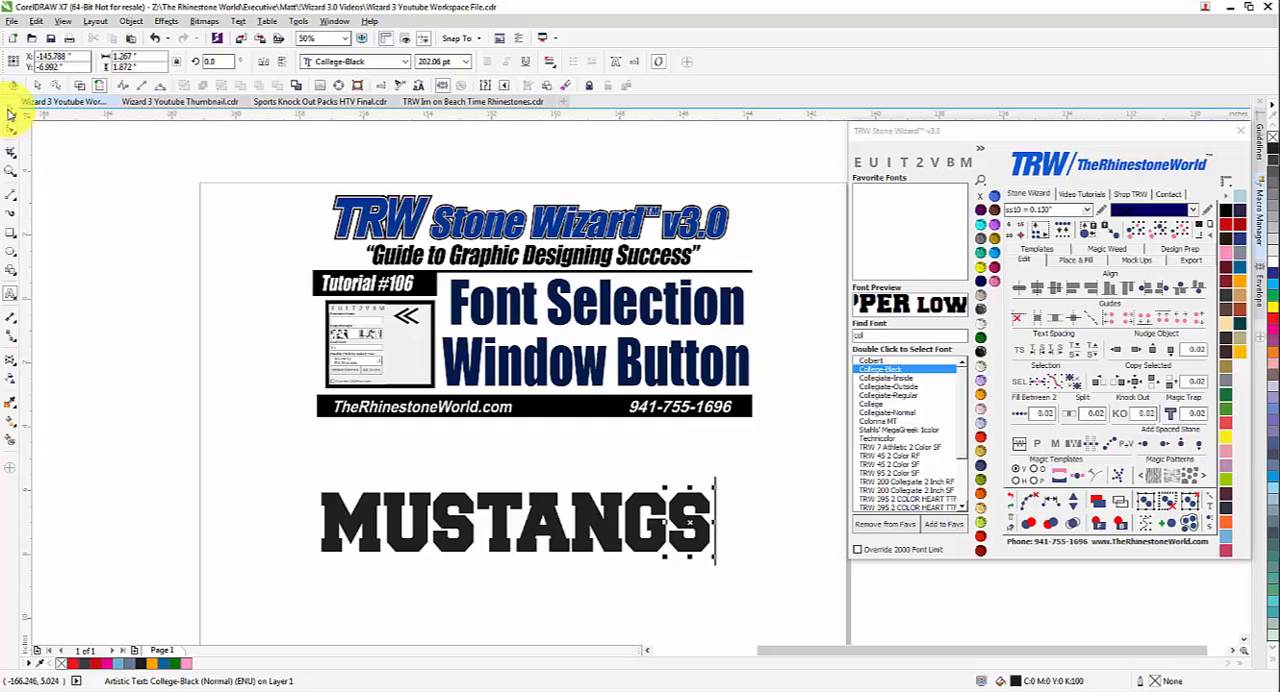
Enlarge the M to about 2.9 × 3 in and the final S to a similar height, both growing outward.
click(356, 509)
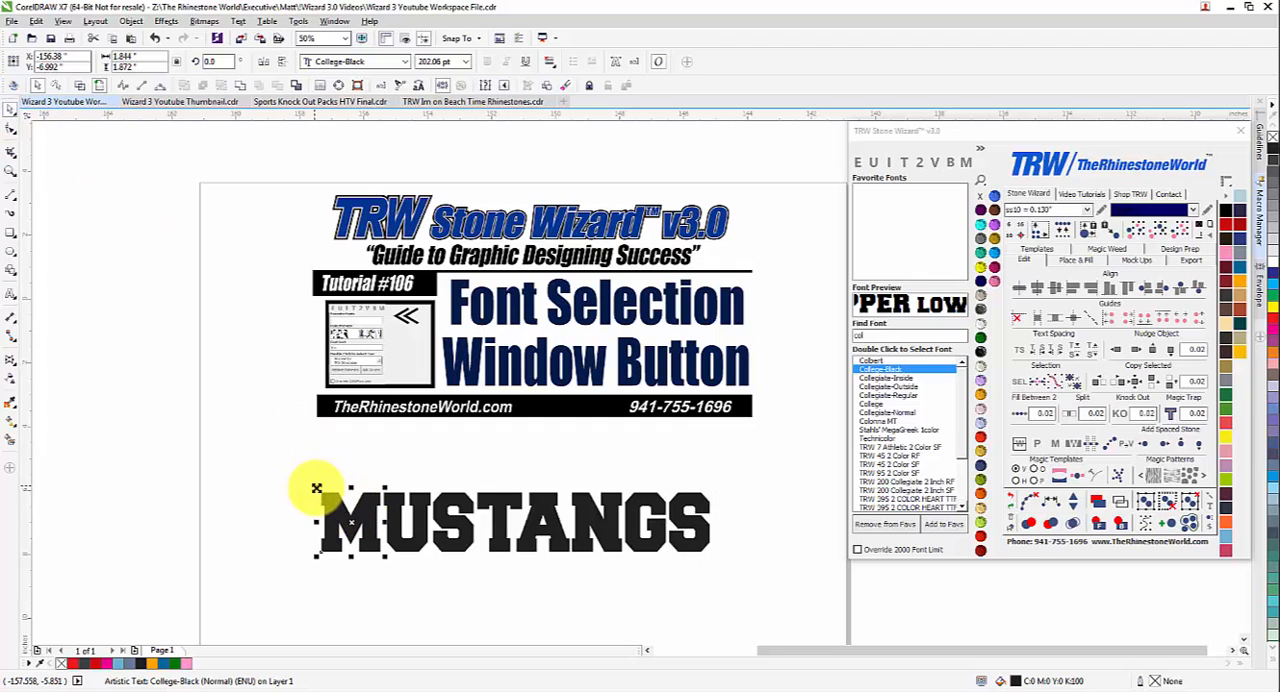
drag(306, 479, 281, 452)
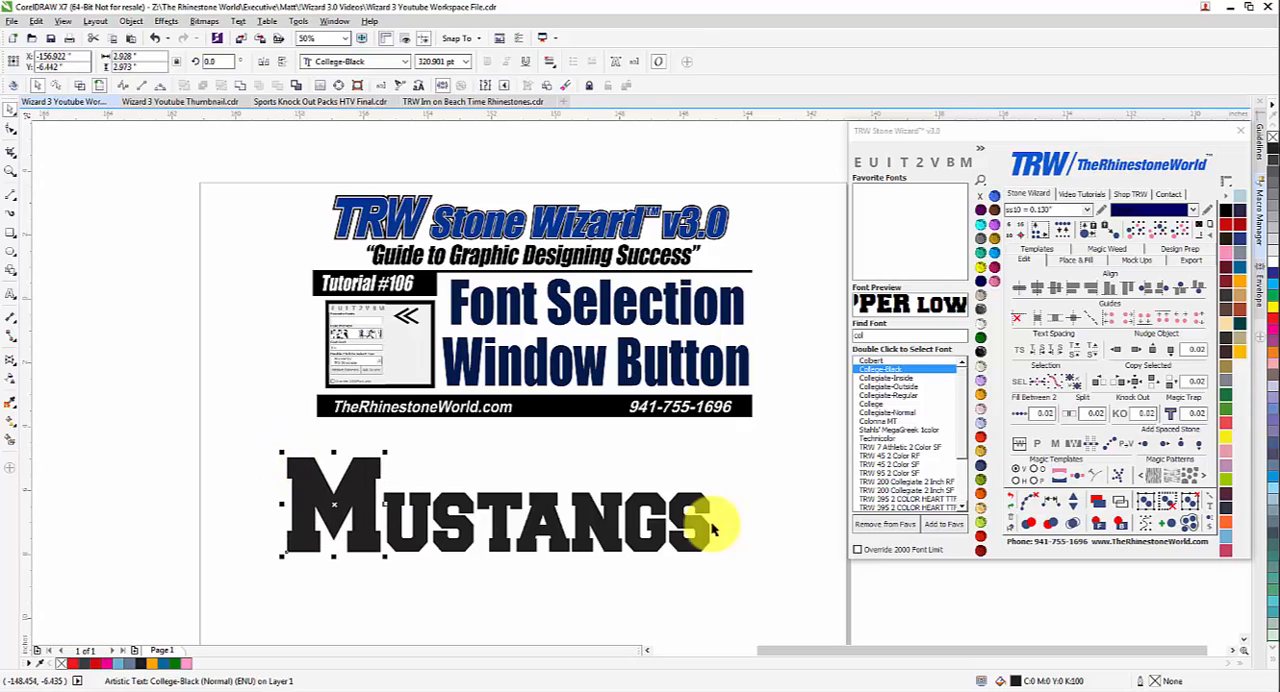
click(690, 533)
drag(712, 499, 766, 471)
key(Escape)
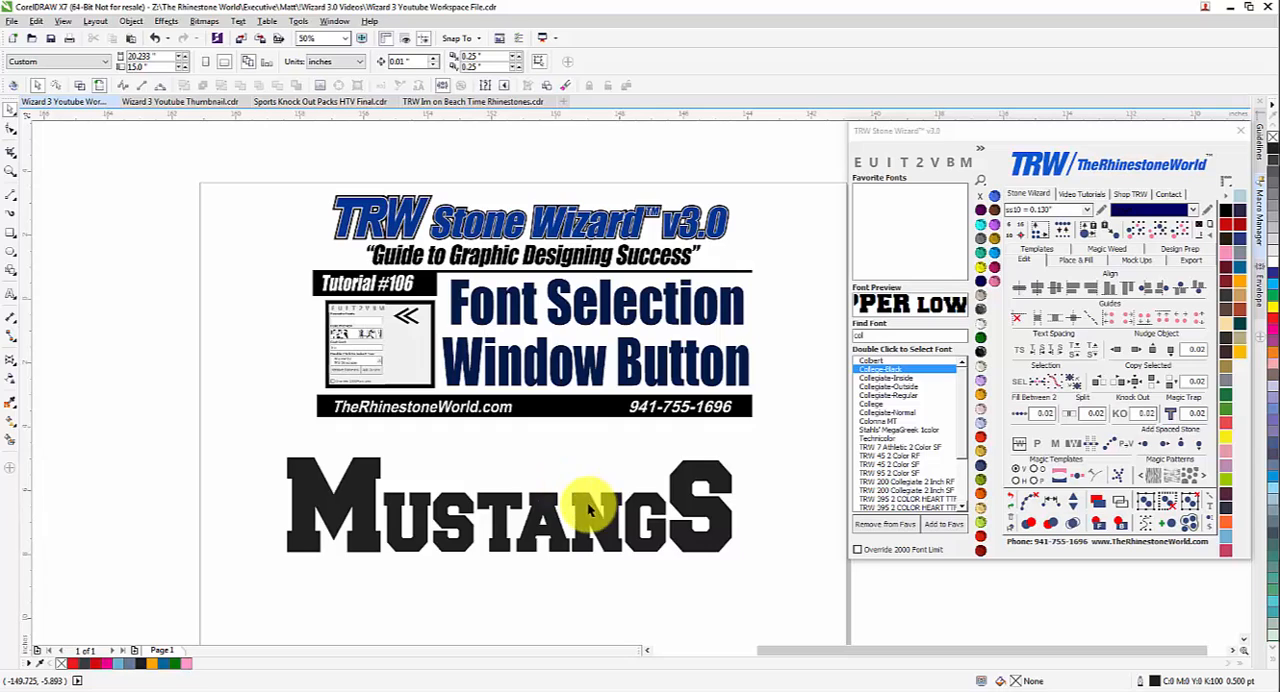
Copy the letter U above MUSTANGS and shrink the copy to about 0.83 × 1.06 in.
scroll(586, 509, down, 2)
scroll(643, 533, up, 2)
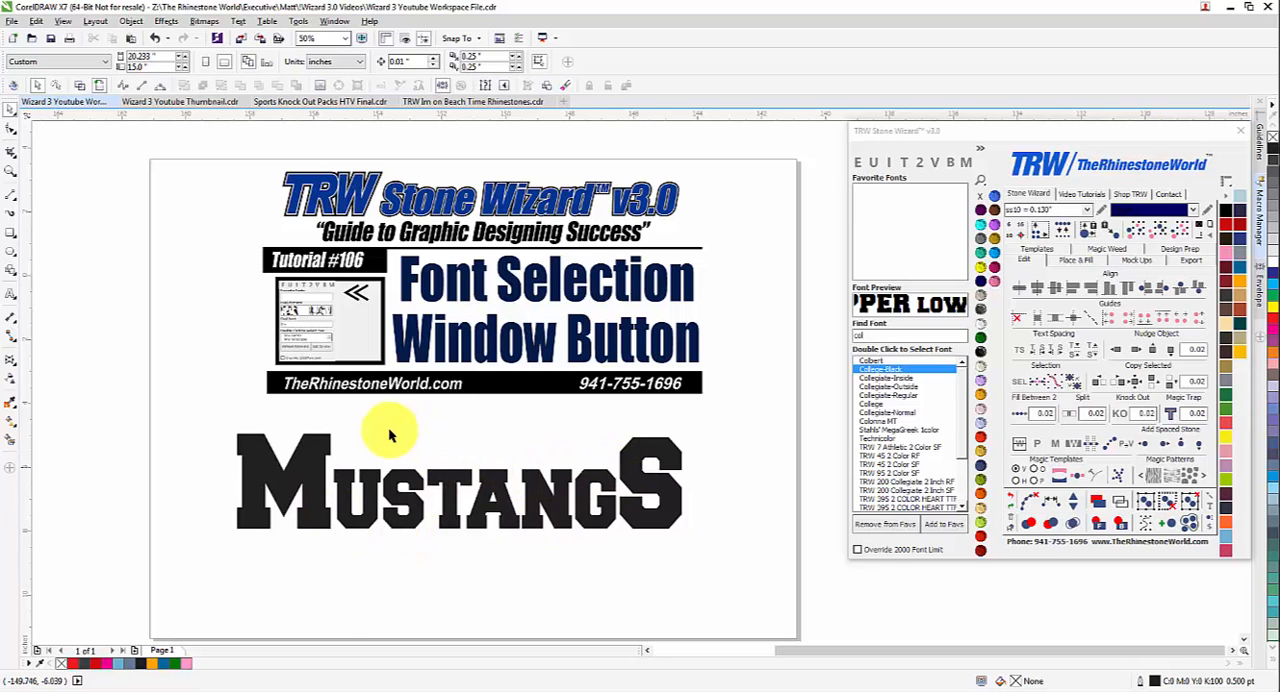
scroll(390, 431, up, 1)
drag(354, 567, 476, 436)
right_click(476, 436)
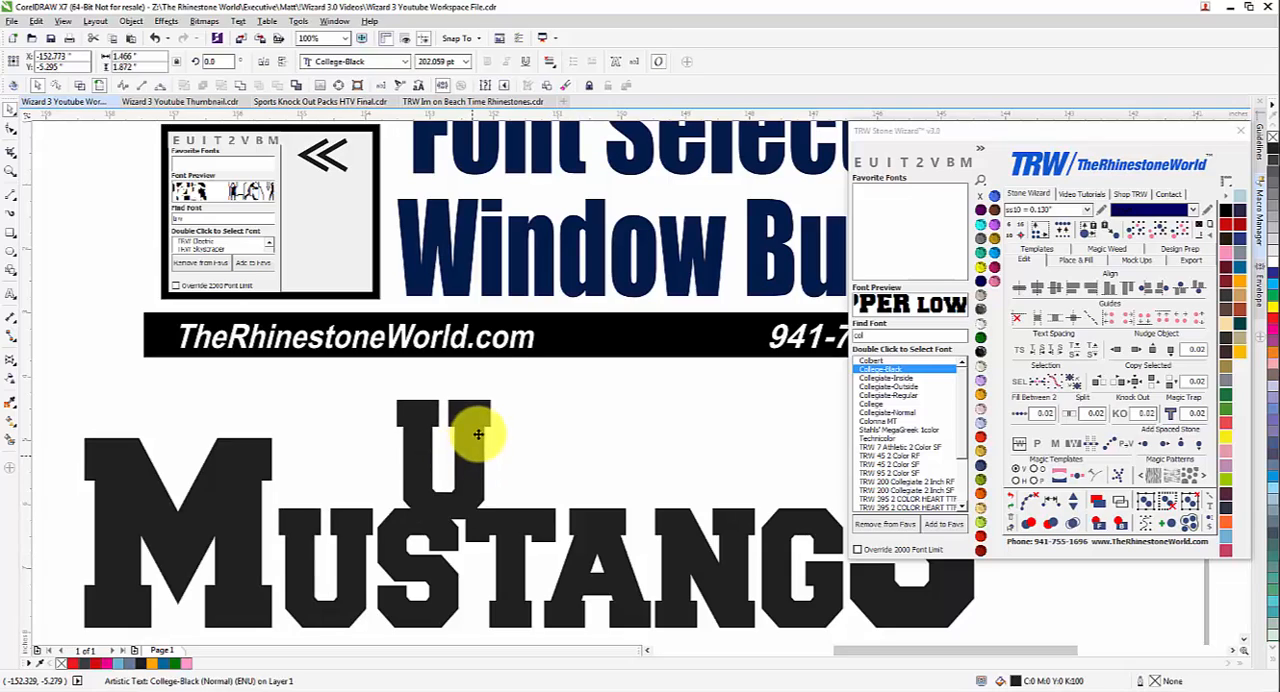
drag(498, 374, 457, 429)
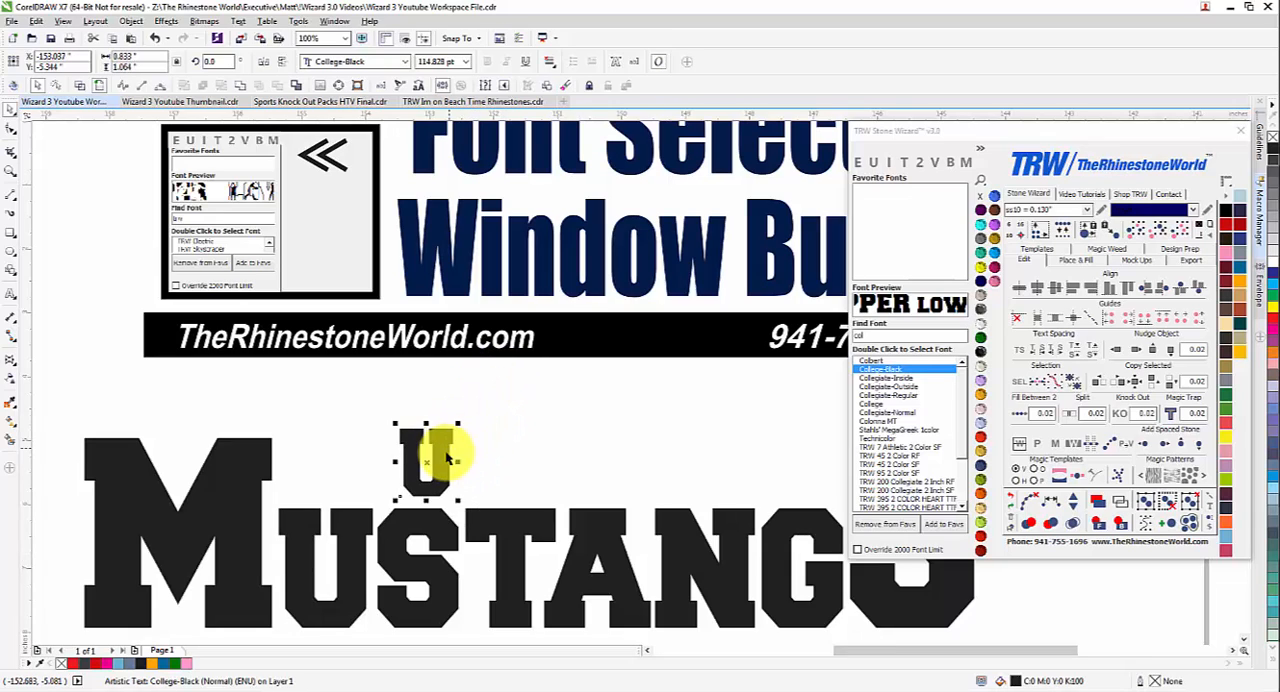
Replace the small copied U with the text LAKEWOOD RANCH.
double_click(462, 452)
key(ctrl+a)
text(LAKEWOOD)
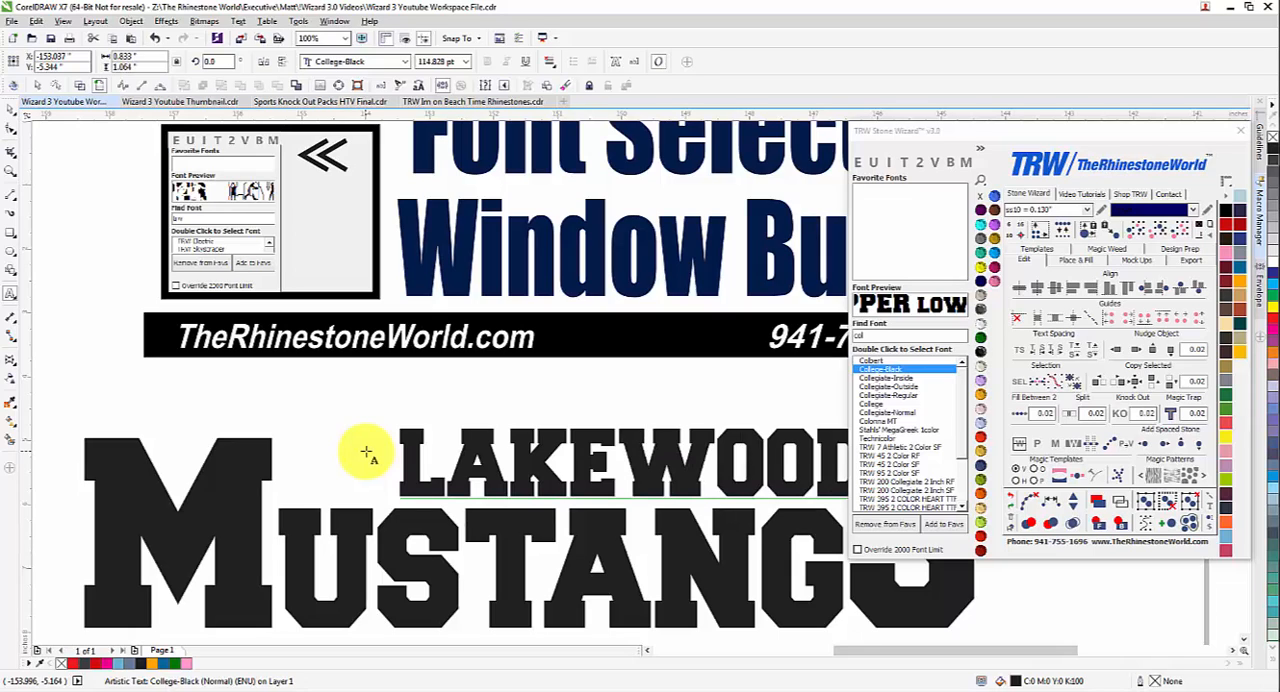
click(16, 111)
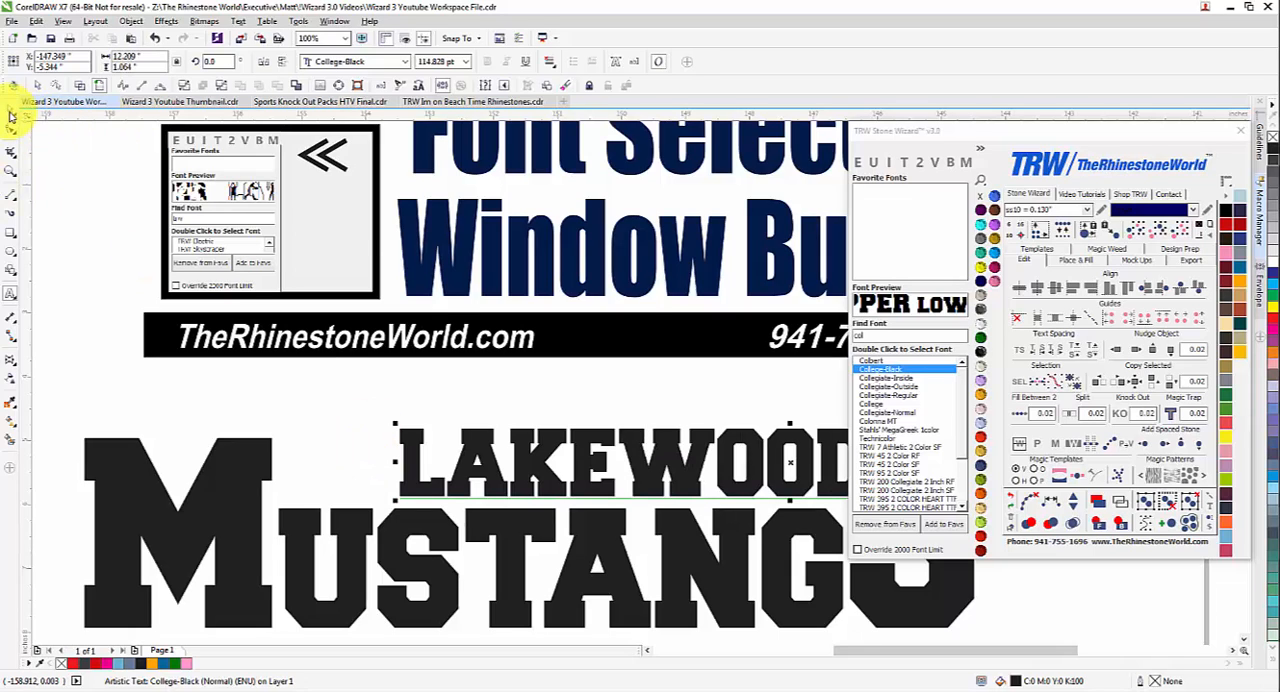
Shrink LAKEWOOD RANCH to fit between the large M and S, and color it Emerald.
scroll(324, 347, down, 1)
drag(570, 414, 514, 416)
drag(686, 386, 584, 378)
click(981, 341)
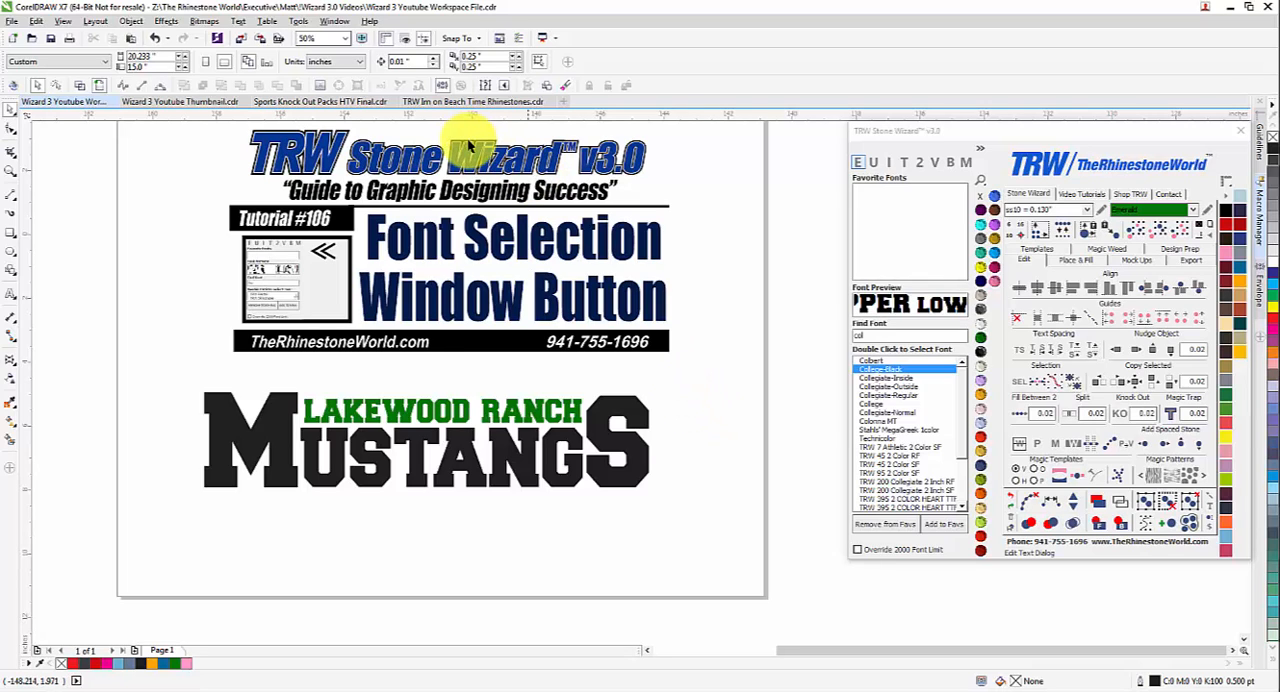
Collapse the font section of the TRW Stone Wizard window.
scroll(478, 145, up, 2)
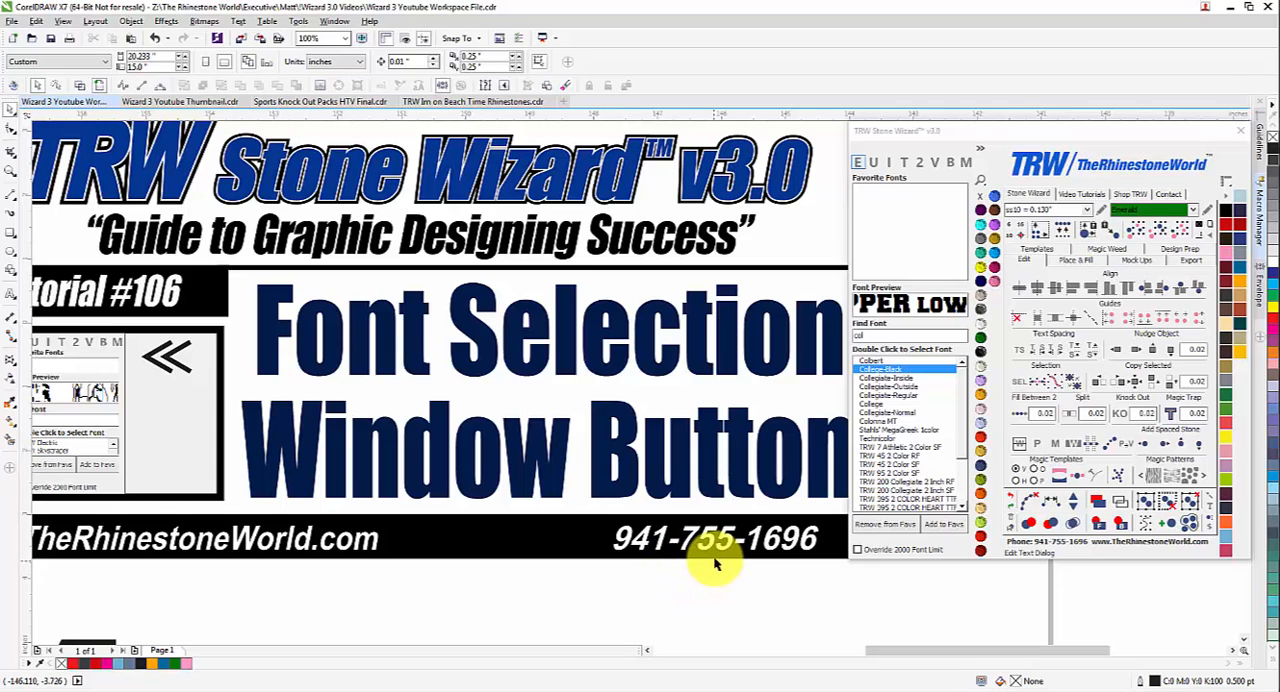
click(981, 151)
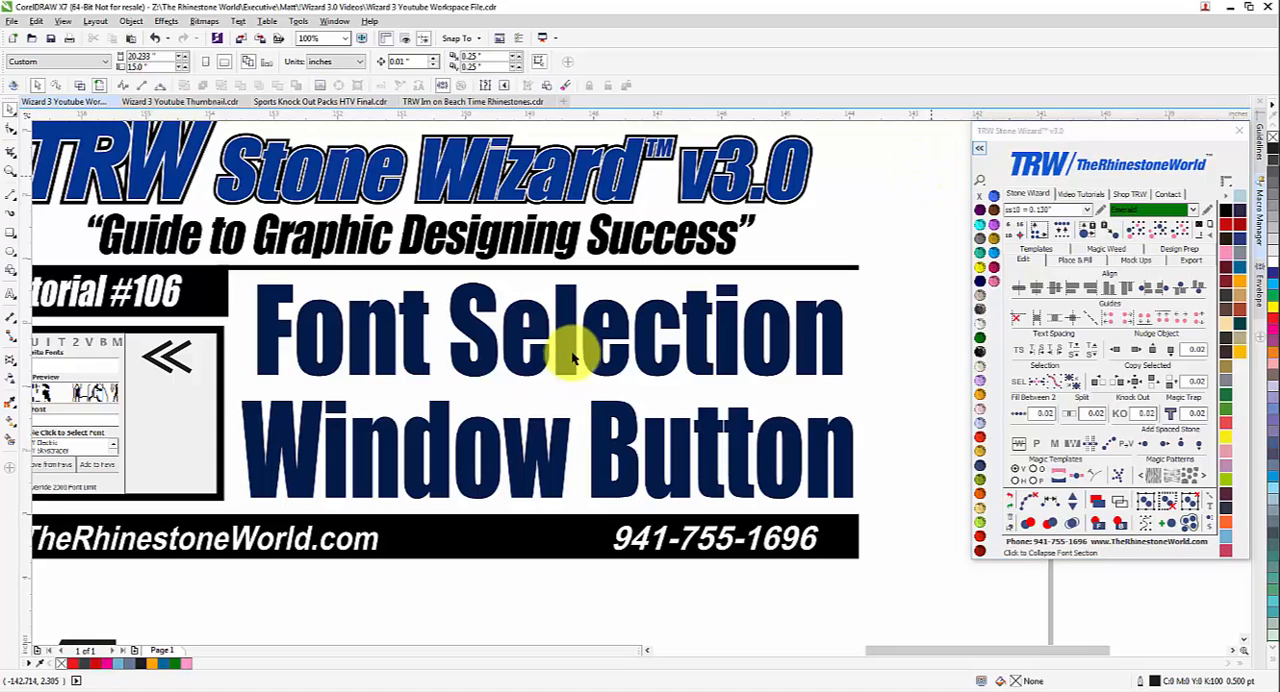